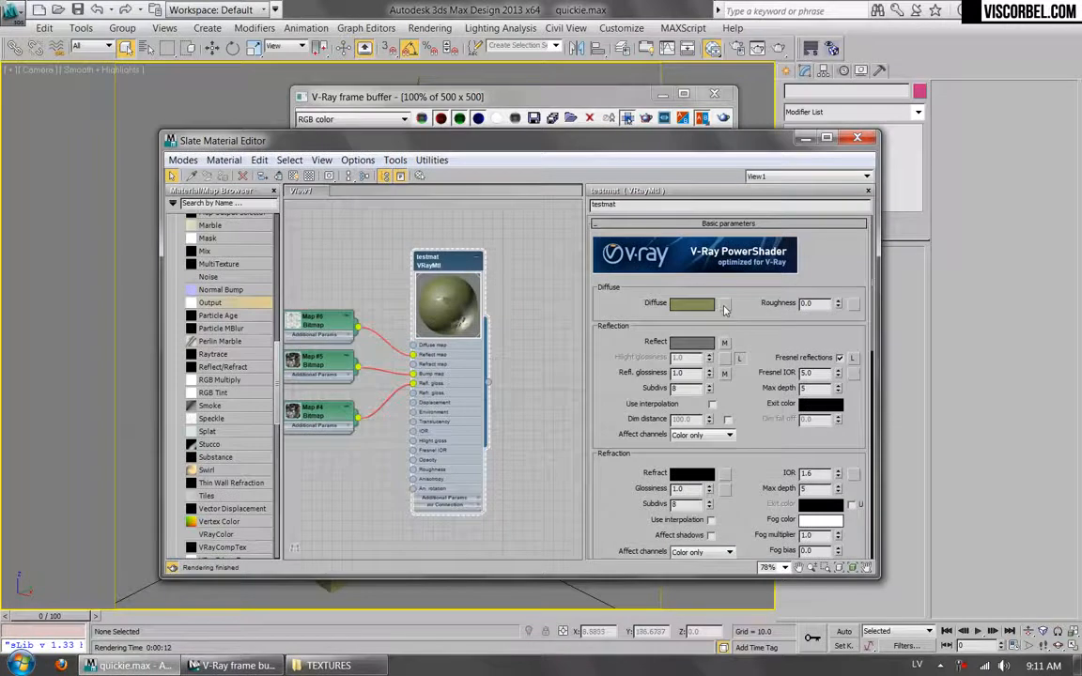
- Assign a VRayDirt map to the diffuse slot of the testmat material
click(724, 304)
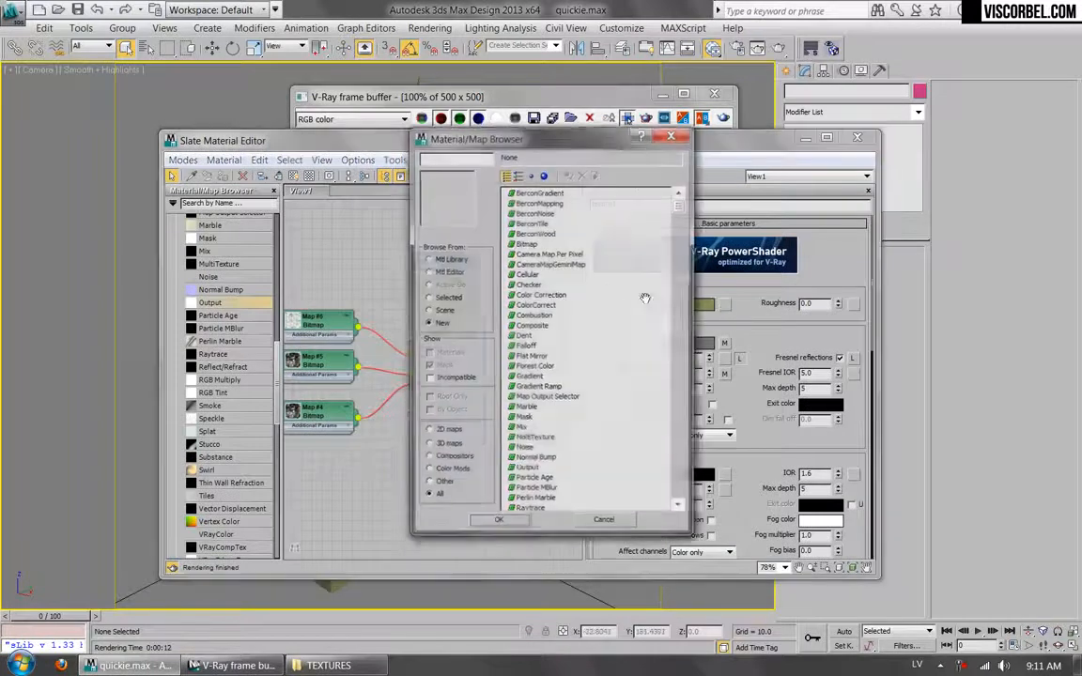
click(521, 428)
scroll(524, 432, down, 8)
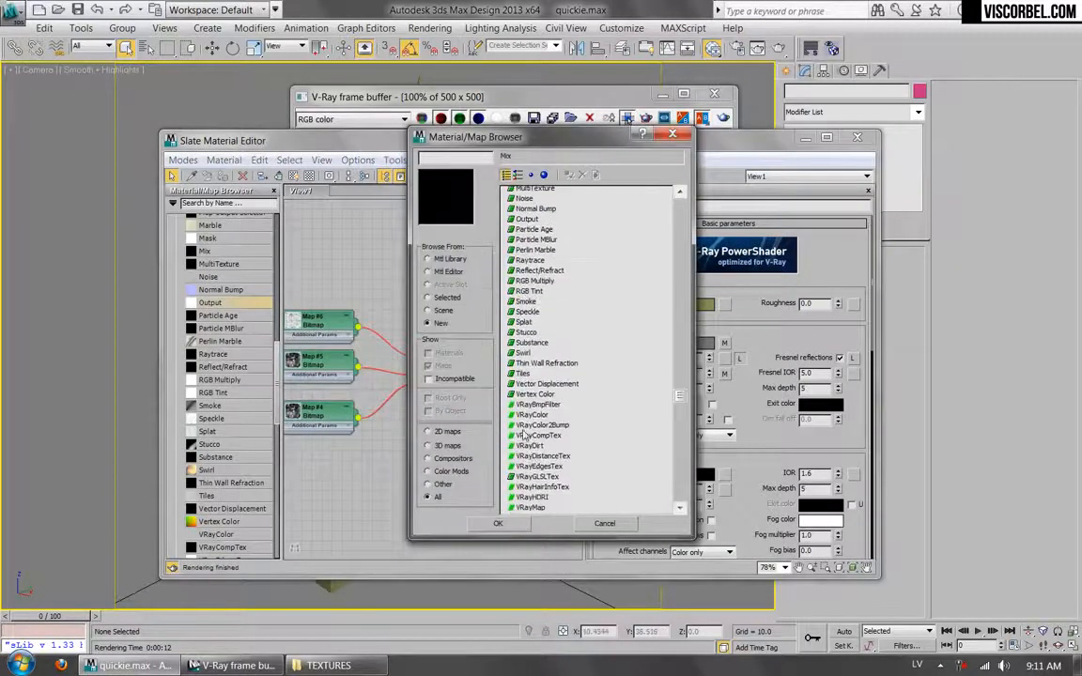
double_click(529, 447)
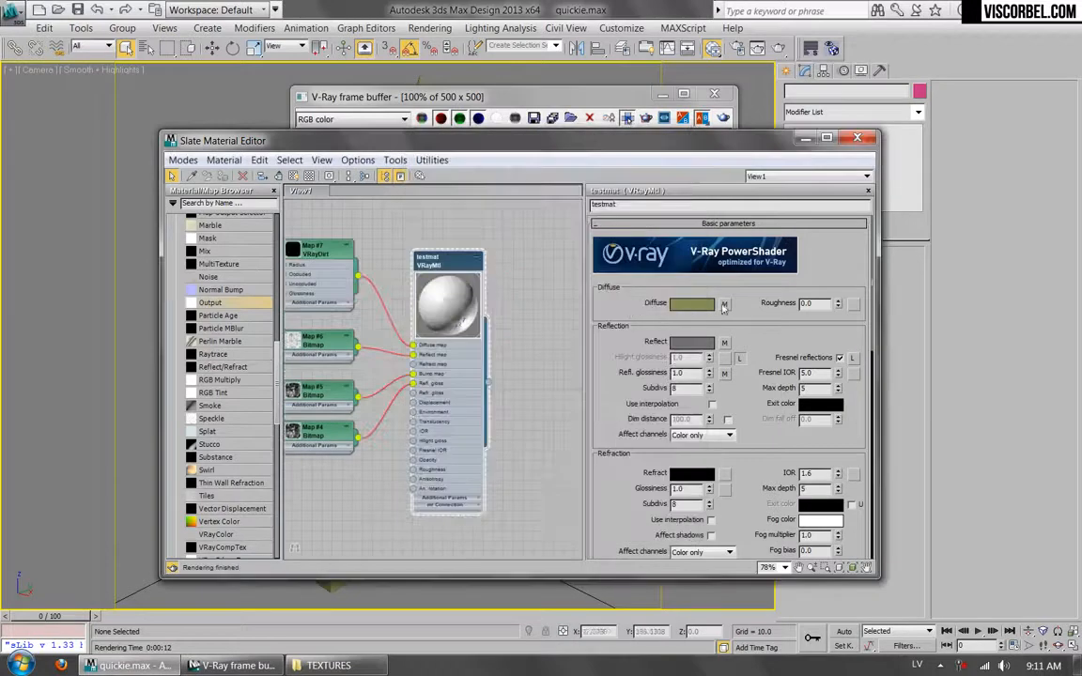
- Copy the material's green diffuse color into the VRayDirt map's unoccluded color and set its radius to 15
right_click(684, 305)
click(701, 311)
click(726, 305)
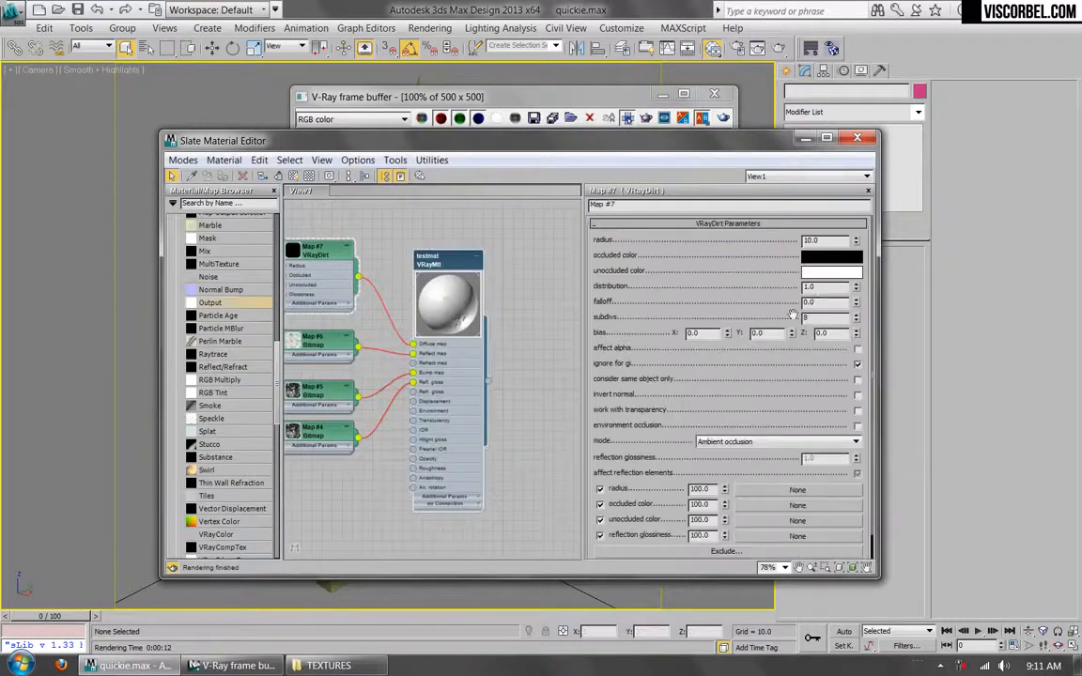
right_click(830, 273)
click(862, 299)
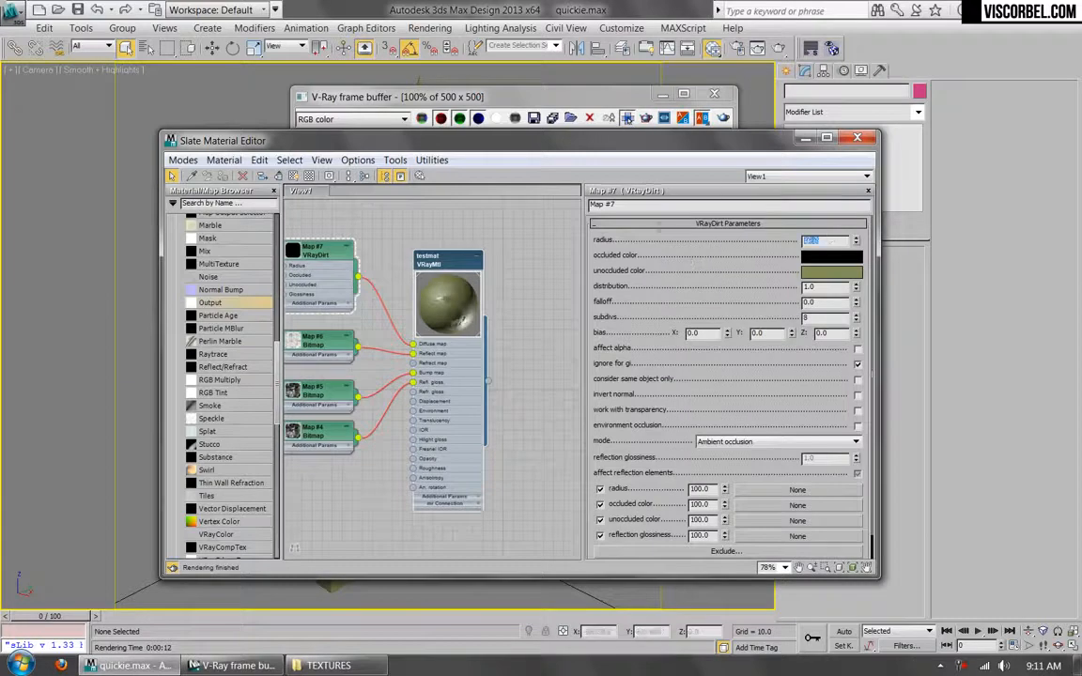
- Render the scene, inspect the dirt shading on the model up close, and close the frame buffer
click(578, 101)
click(725, 118)
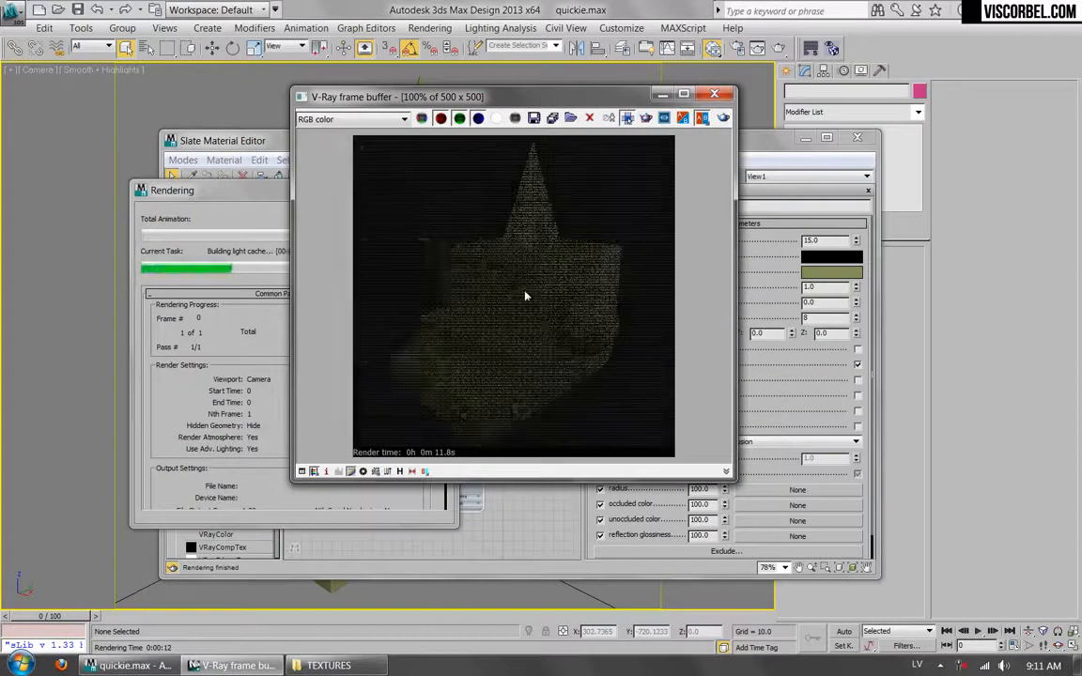
scroll(512, 328, up, 1)
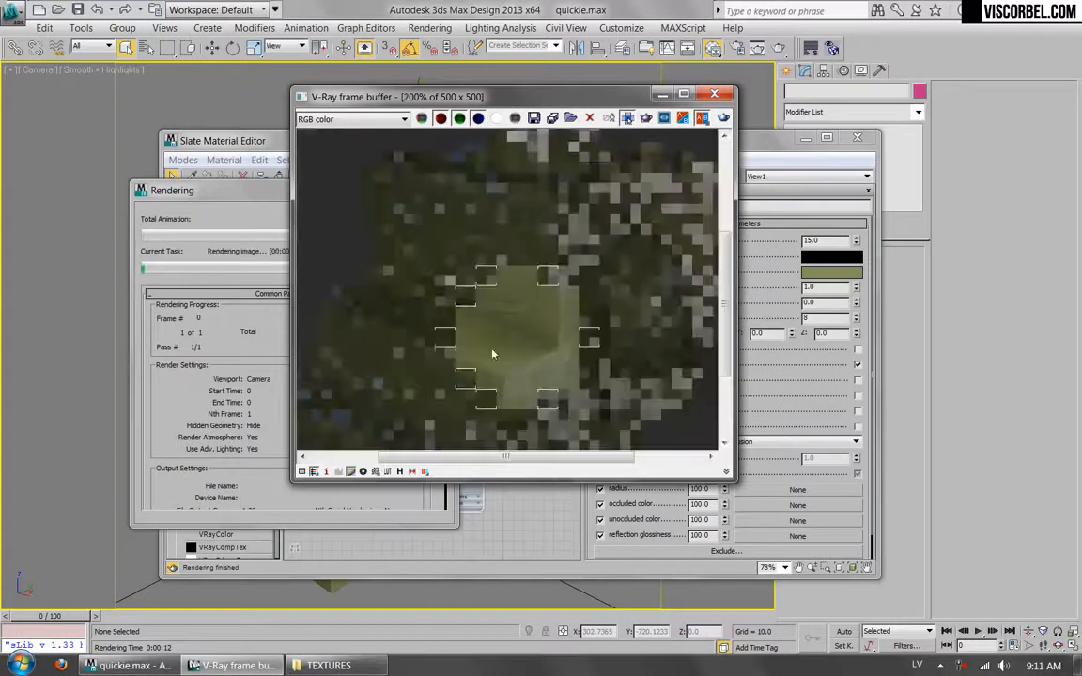
middle_drag(615, 250, 549, 411)
scroll(577, 262, down, 1)
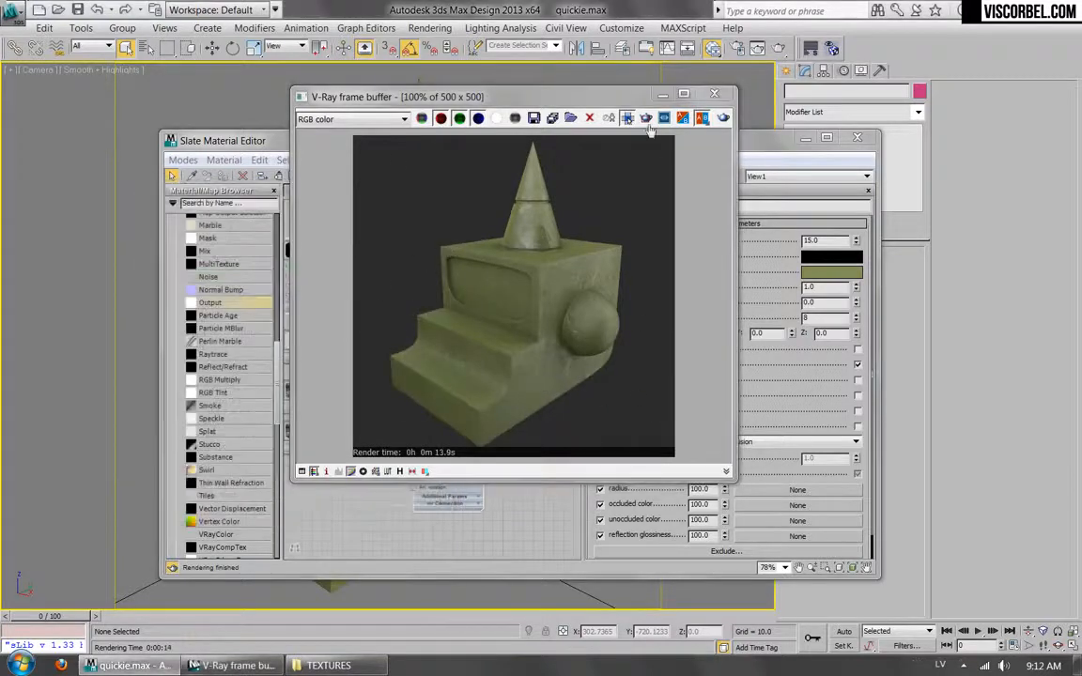
click(714, 93)
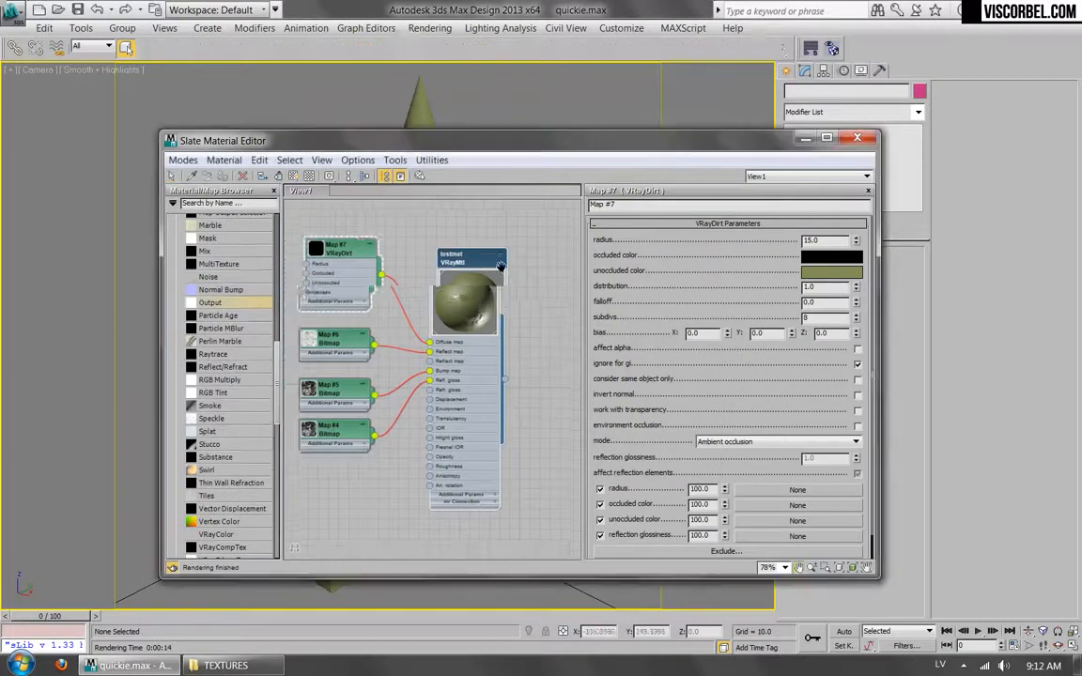
- Copy the diffuse VRayDirt map into its own unoccluded color slot and again into the nested copy's unoccluded slot
middle_drag(529, 263, 525, 271)
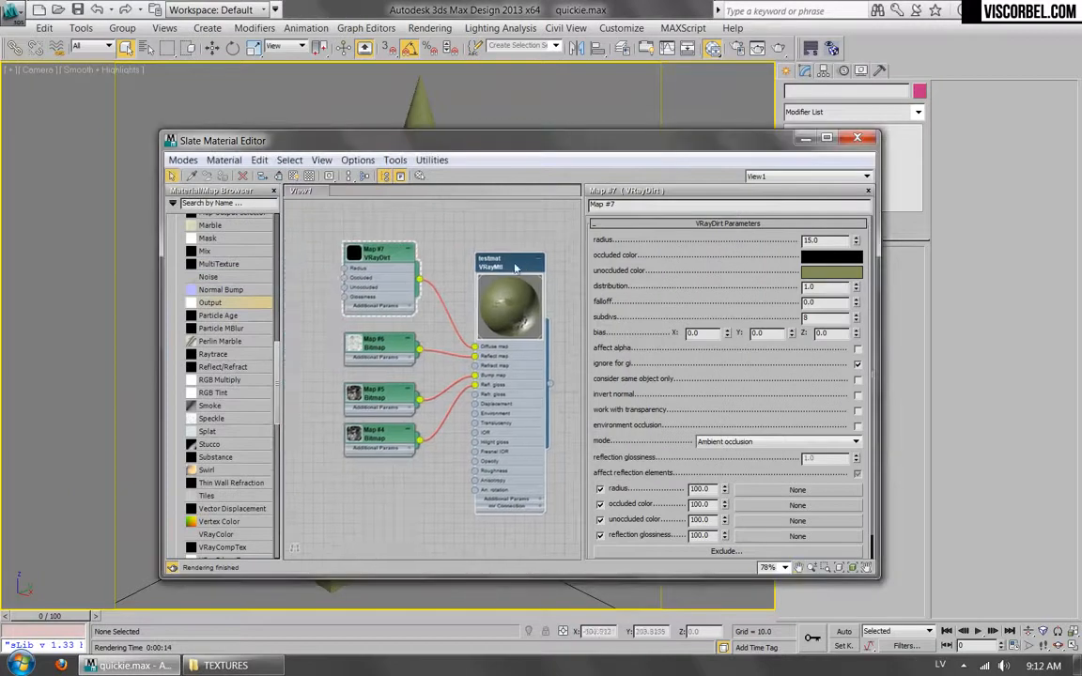
double_click(514, 268)
right_click(726, 303)
click(757, 326)
click(727, 303)
scroll(760, 426, down, 1)
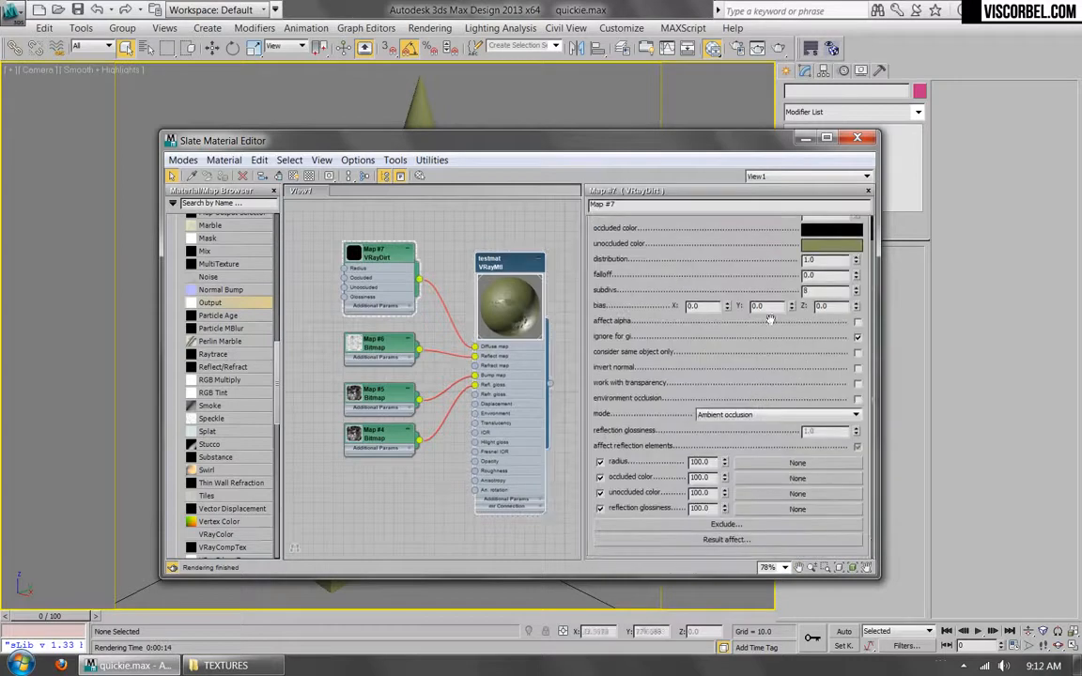
right_click(767, 492)
click(787, 501)
click(787, 498)
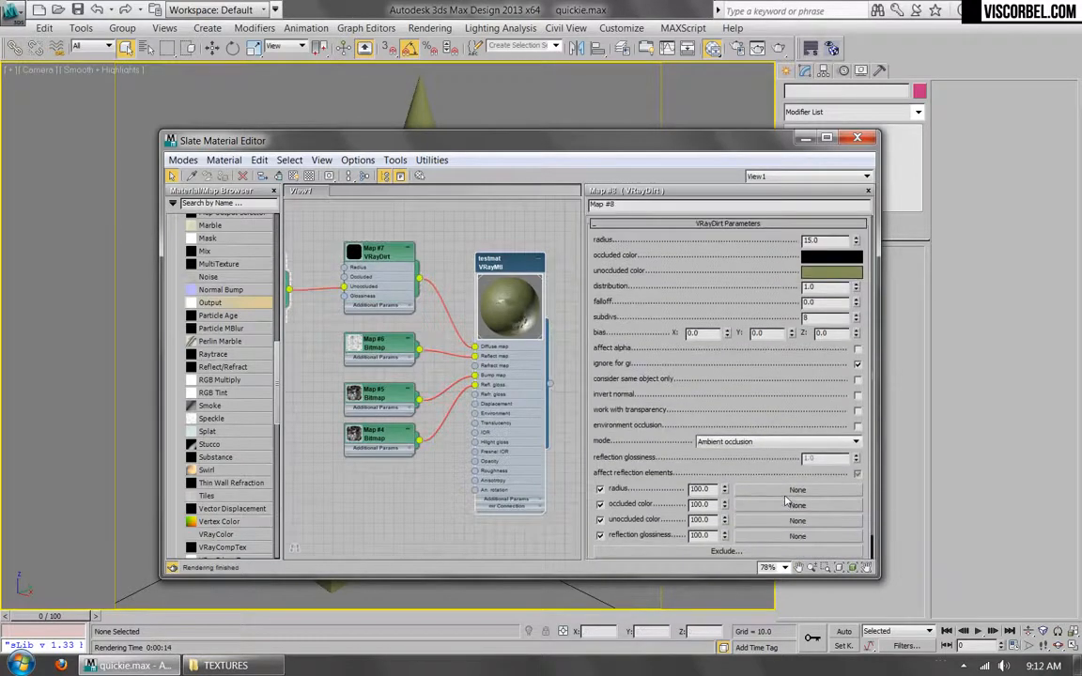
right_click(779, 521)
click(800, 533)
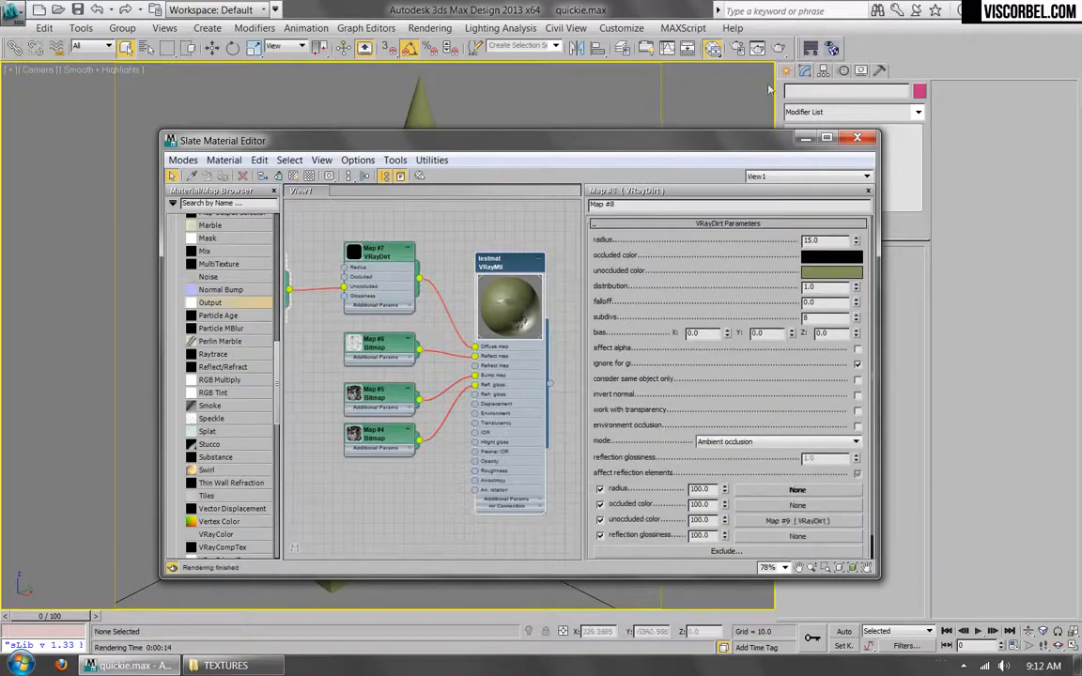
- Render the scene to check the stacked VRayDirt maps, stopping the render partway and closing the frame buffer
key(shift+q)
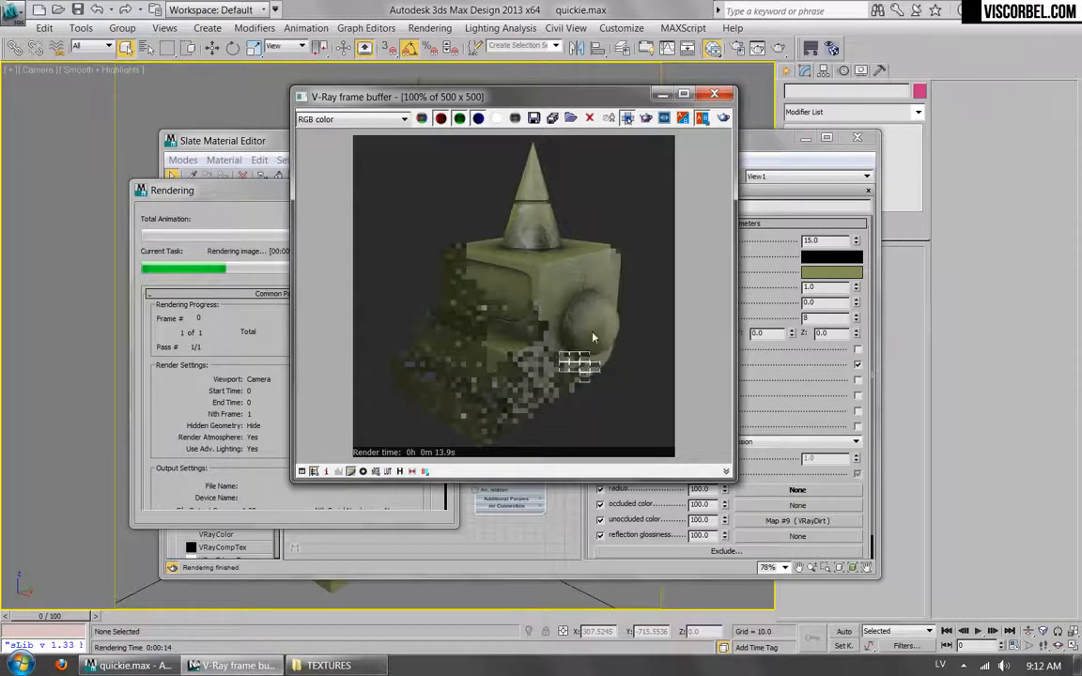
click(261, 332)
click(418, 216)
click(720, 95)
- Delete the nested VRayDirt copies, keeping only the one connected to the material's diffuse slot
middle_drag(391, 255, 534, 273)
scroll(526, 271, down, 4)
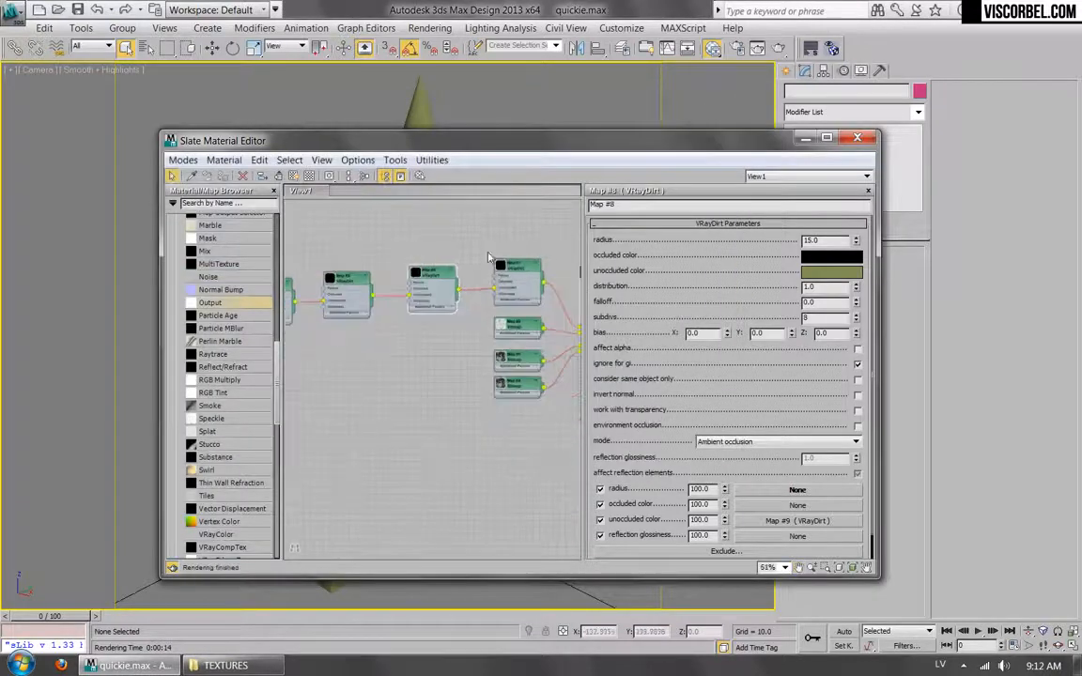
middle_drag(467, 260, 509, 293)
drag(326, 381, 227, 415)
key(Delete)
- Set the remaining VRayDirt map's unoccluded color to white and swap it with the black occluded color
middle_drag(570, 312, 423, 309)
scroll(461, 330, up, 2)
scroll(423, 308, up, 2)
drag(372, 267, 372, 255)
double_click(372, 253)
click(844, 274)
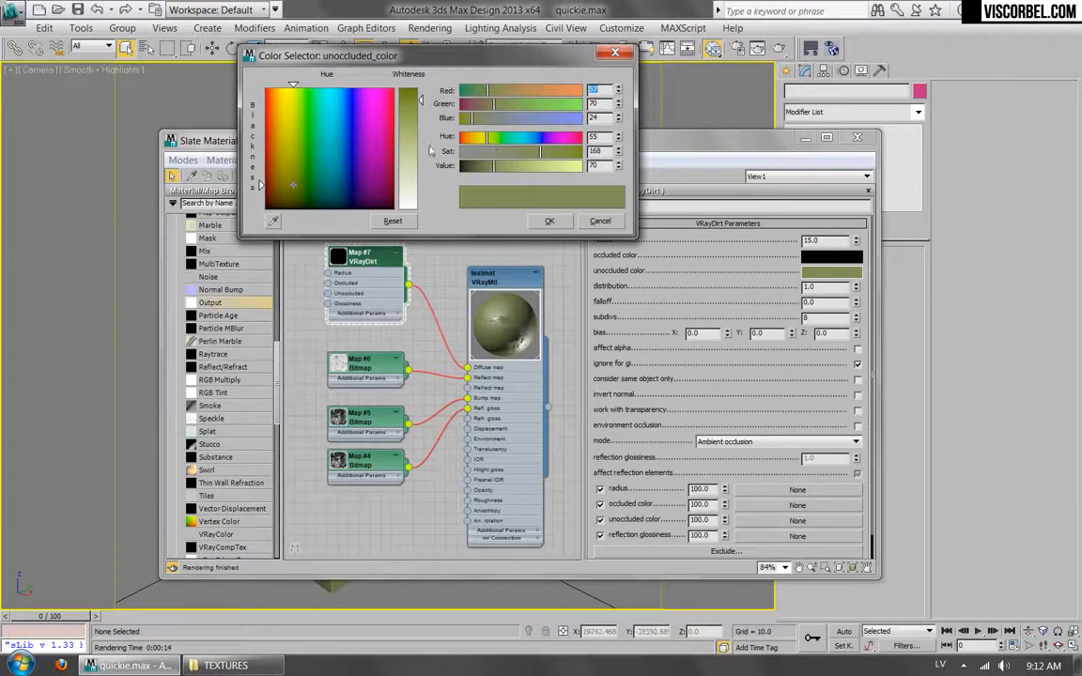
drag(502, 152, 590, 168)
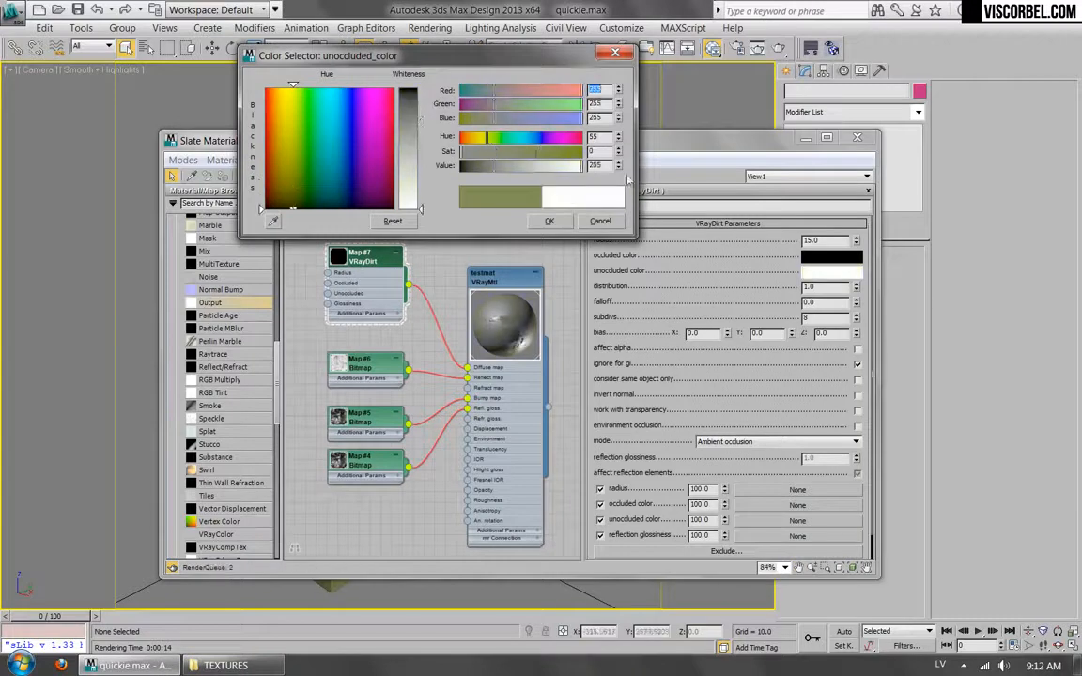
click(555, 224)
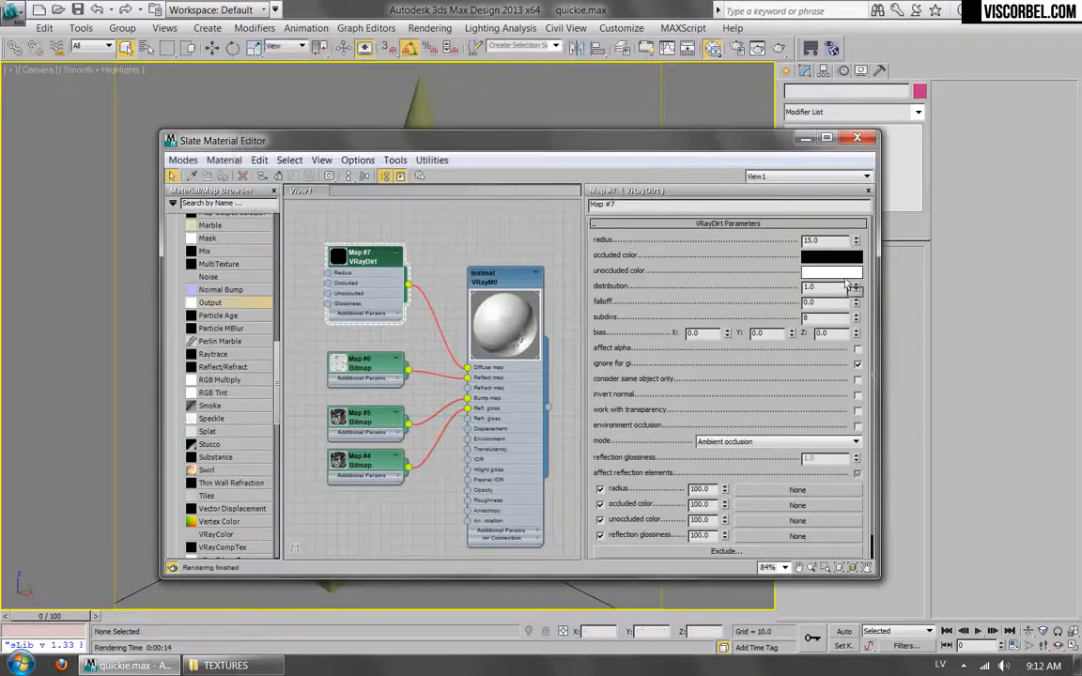
drag(843, 271, 831, 256)
click(382, 327)
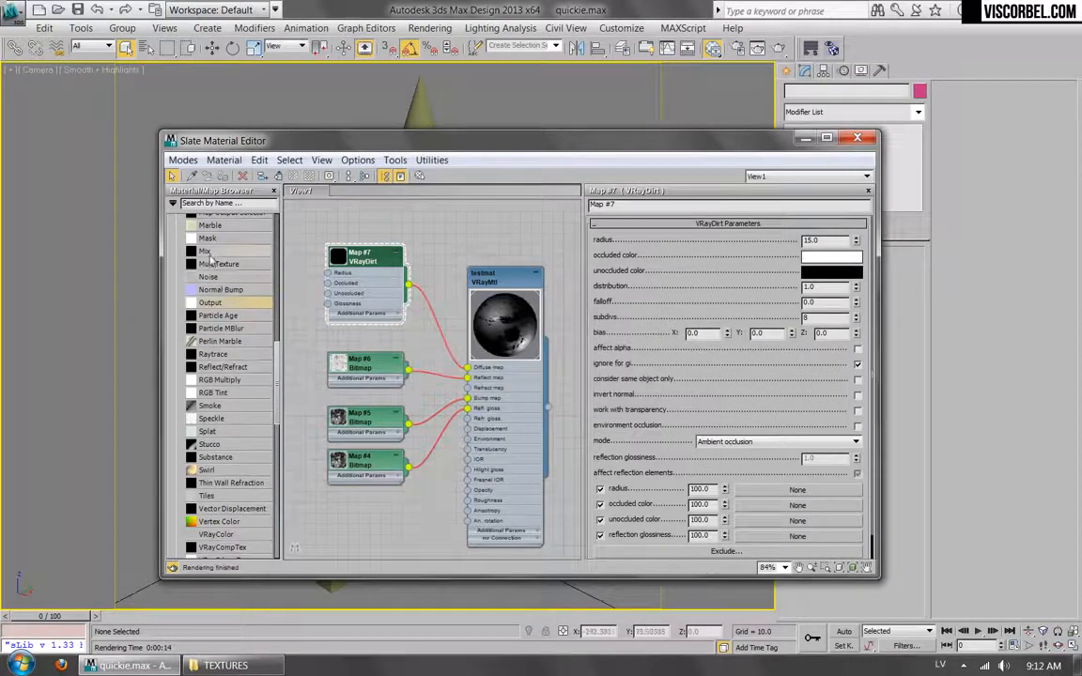
- Insert a Mix map between VRayDirt and the material, feeding VRayDirt into Mix Amount, and space the nodes apart
drag(439, 324, 441, 334)
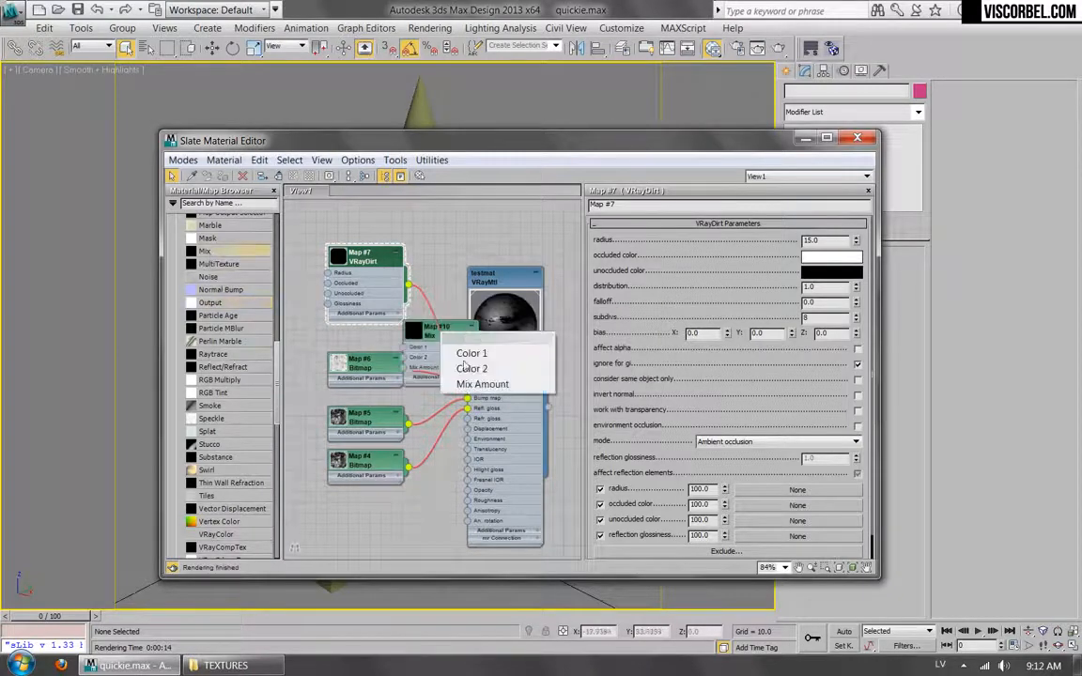
click(483, 381)
drag(367, 255, 304, 242)
drag(441, 331, 407, 278)
double_click(407, 278)
middle_drag(393, 239, 420, 266)
- Copy the material's green diffuse color into Color #1 of the Mix map
click(529, 308)
double_click(530, 309)
right_click(692, 313)
right_click(691, 306)
click(712, 318)
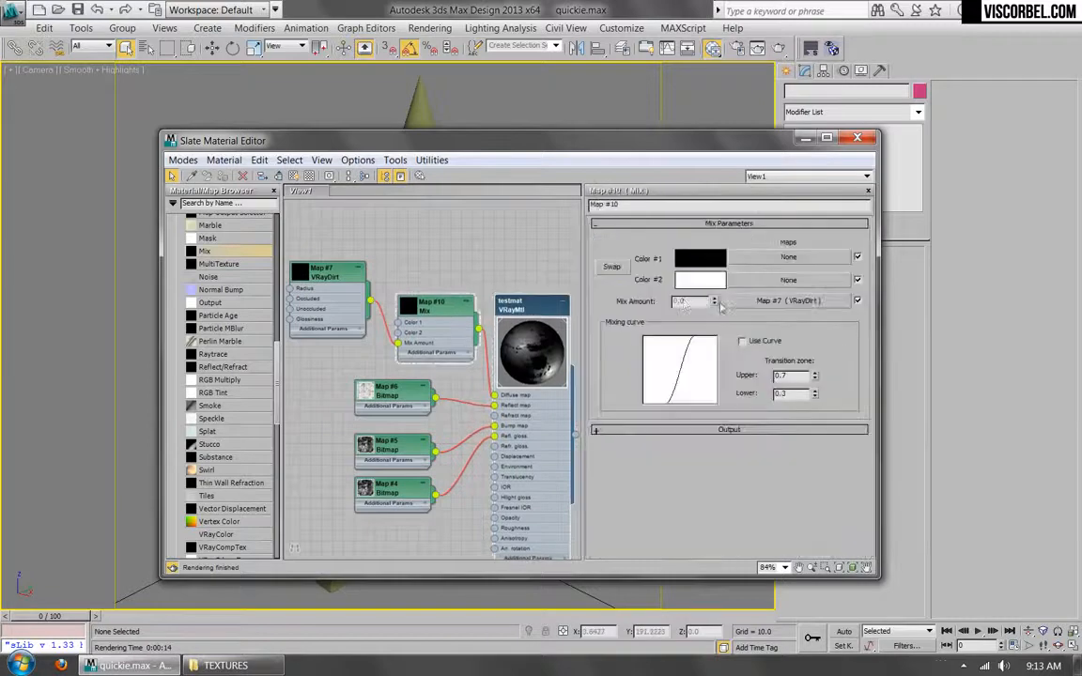
right_click(687, 262)
click(710, 282)
right_click(696, 261)
click(719, 287)
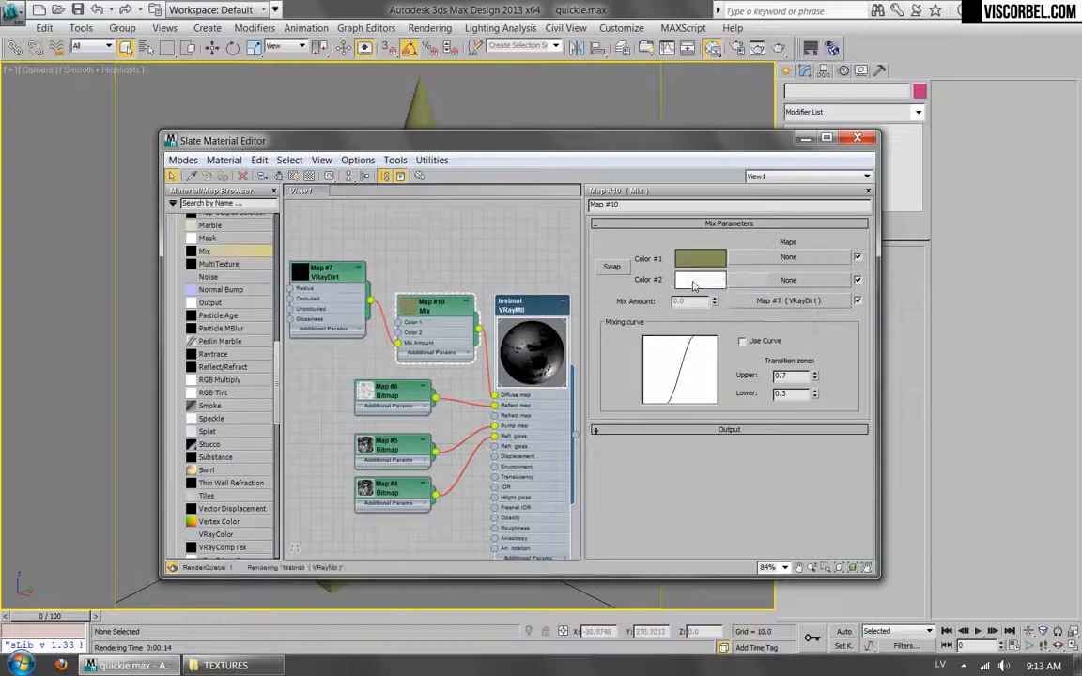
- Set the Mix map's Color #2 to a dark brown and render the scene
click(700, 280)
drag(477, 167, 463, 166)
mouse_move(463, 152)
mouse_down()
mouse_move(548, 164)
mouse_move(467, 144)
mouse_up()
click(550, 221)
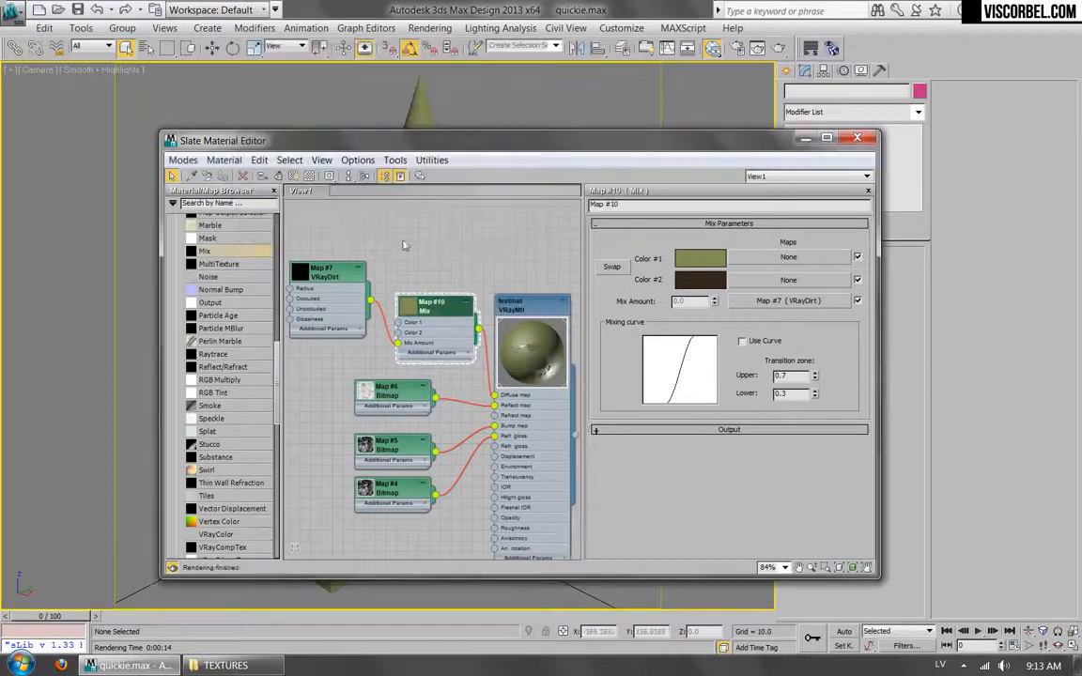
middle_drag(402, 239, 473, 234)
click(778, 49)
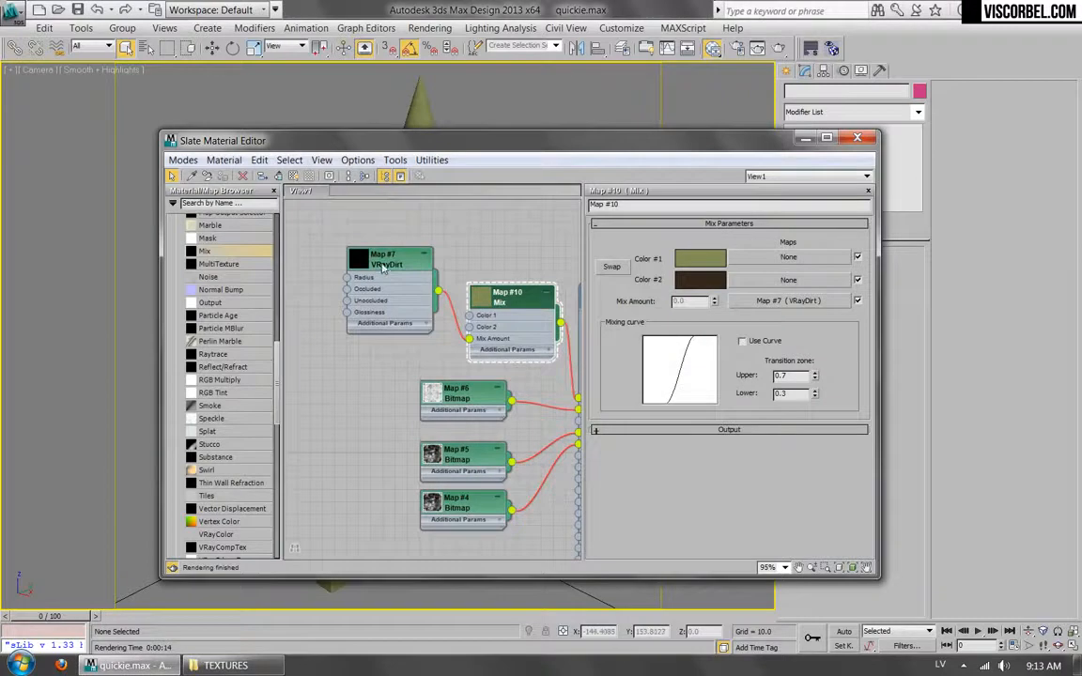
- Insert an Output map between the VRayDirt and Mix maps and open its parameters
drag(383, 267, 348, 268)
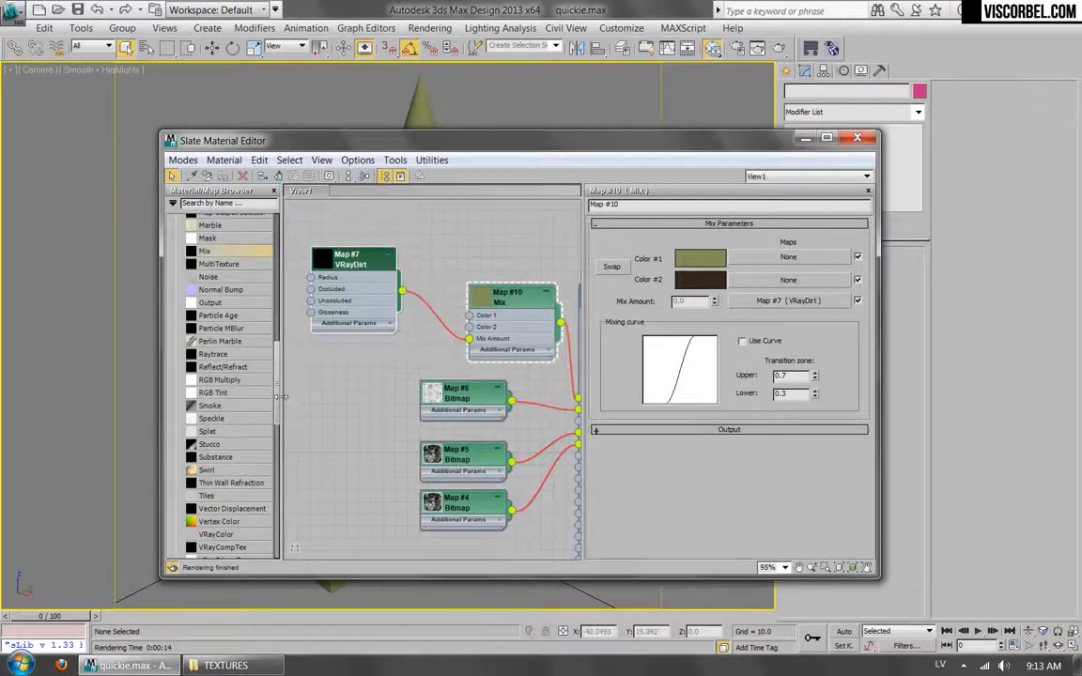
drag(278, 408, 279, 432)
scroll(218, 399, up, 5)
drag(210, 379, 424, 355)
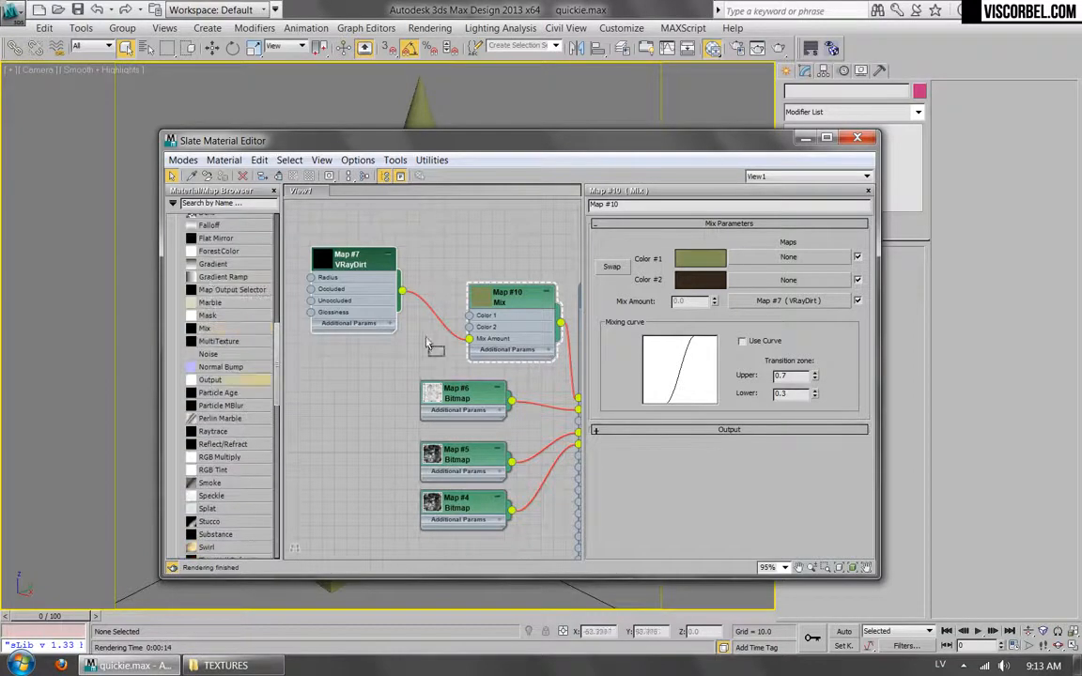
drag(436, 311, 443, 327)
double_click(440, 325)
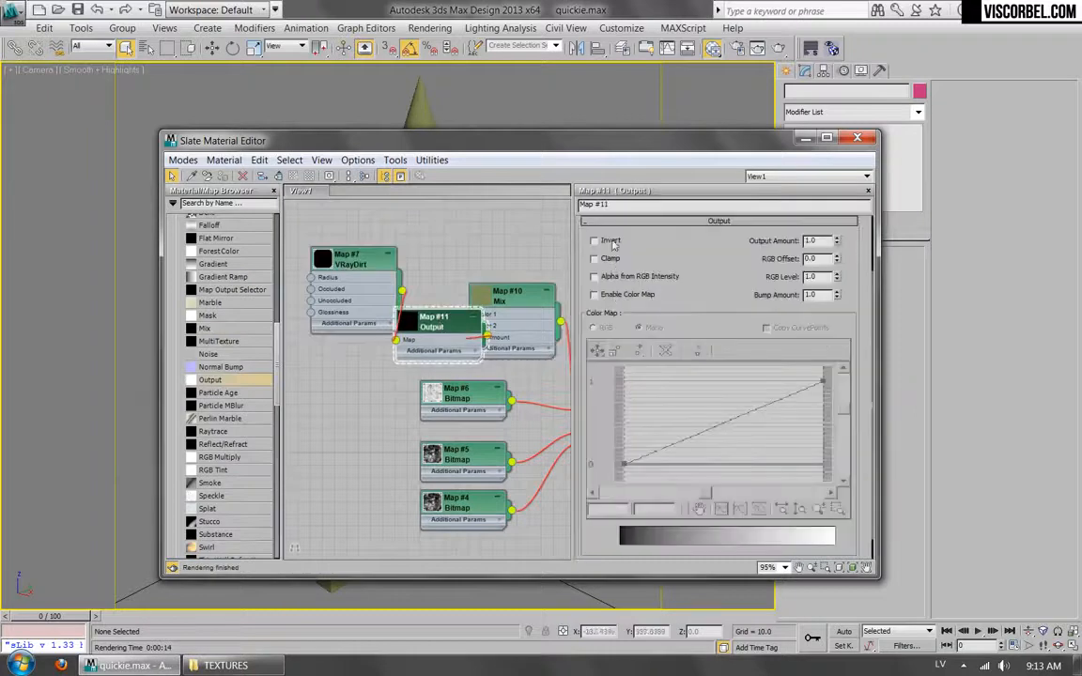
- Enable the Output map's color map and add two curve points, at about 0.32 lowered to 0 and about 0.44 raised to 1
click(611, 242)
click(610, 241)
click(619, 294)
click(683, 439)
click(712, 425)
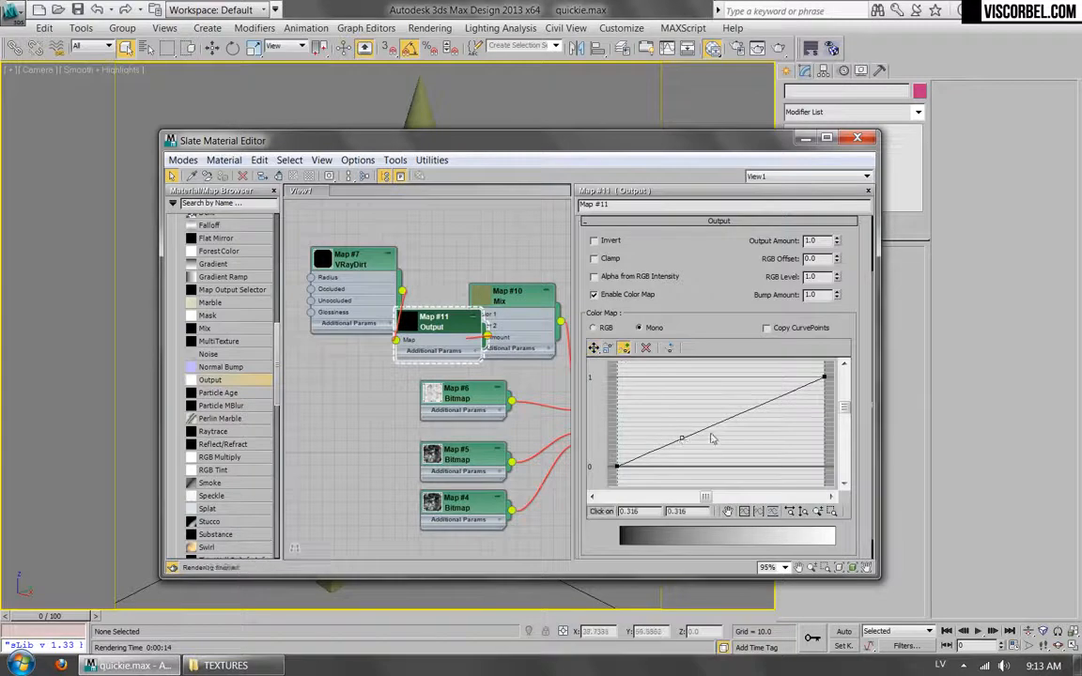
drag(682, 439, 683, 466)
drag(711, 425, 711, 378)
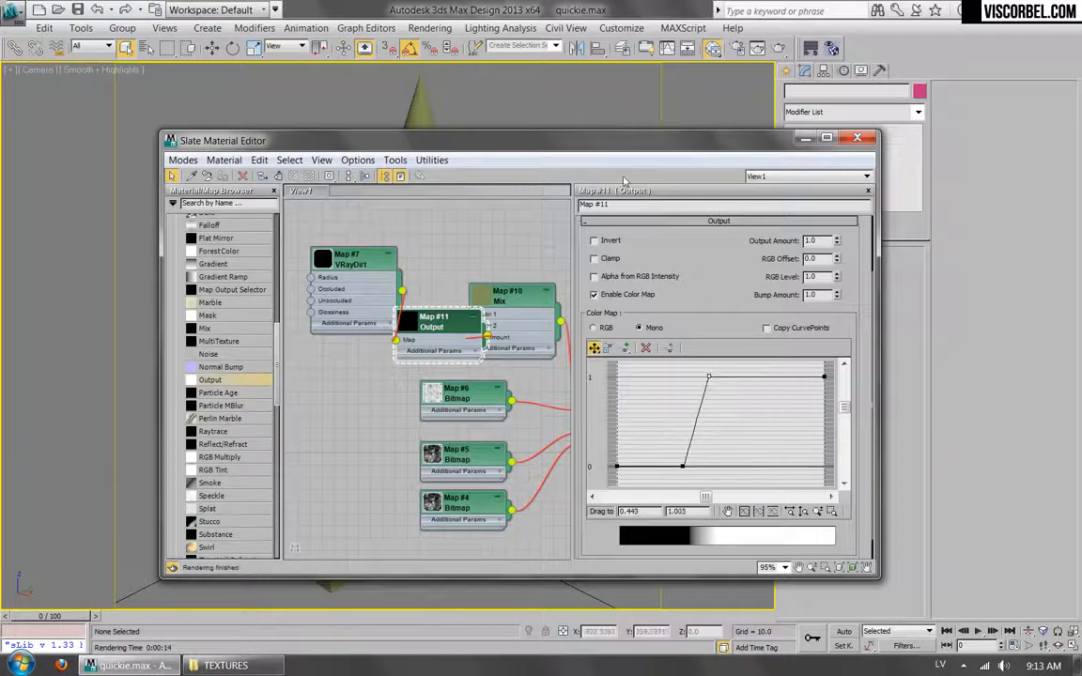
- Preview the Output map on all visible objects with texmapPreview, and render the scene to check the dirt
drag(359, 260, 299, 285)
drag(445, 322, 409, 309)
click(835, 51)
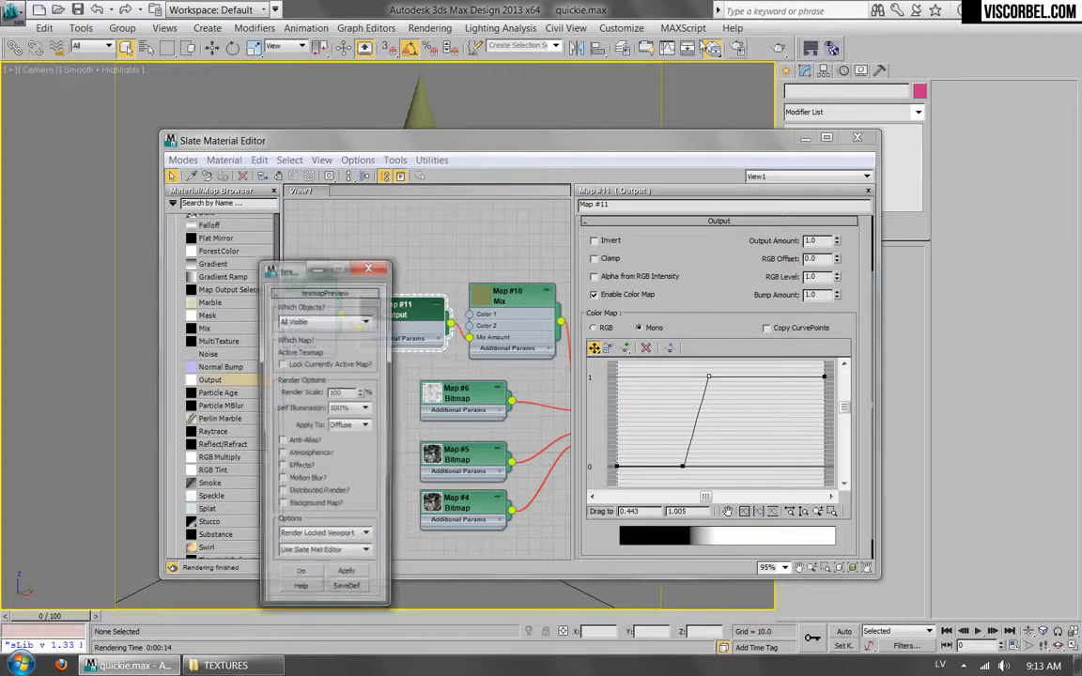
click(346, 574)
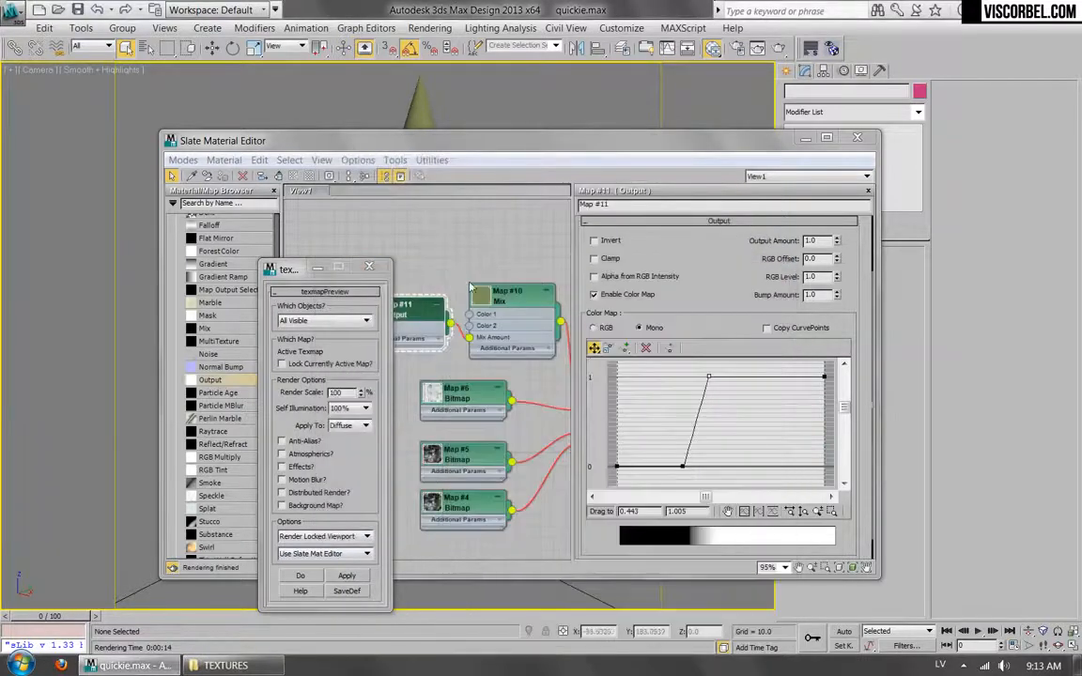
click(517, 297)
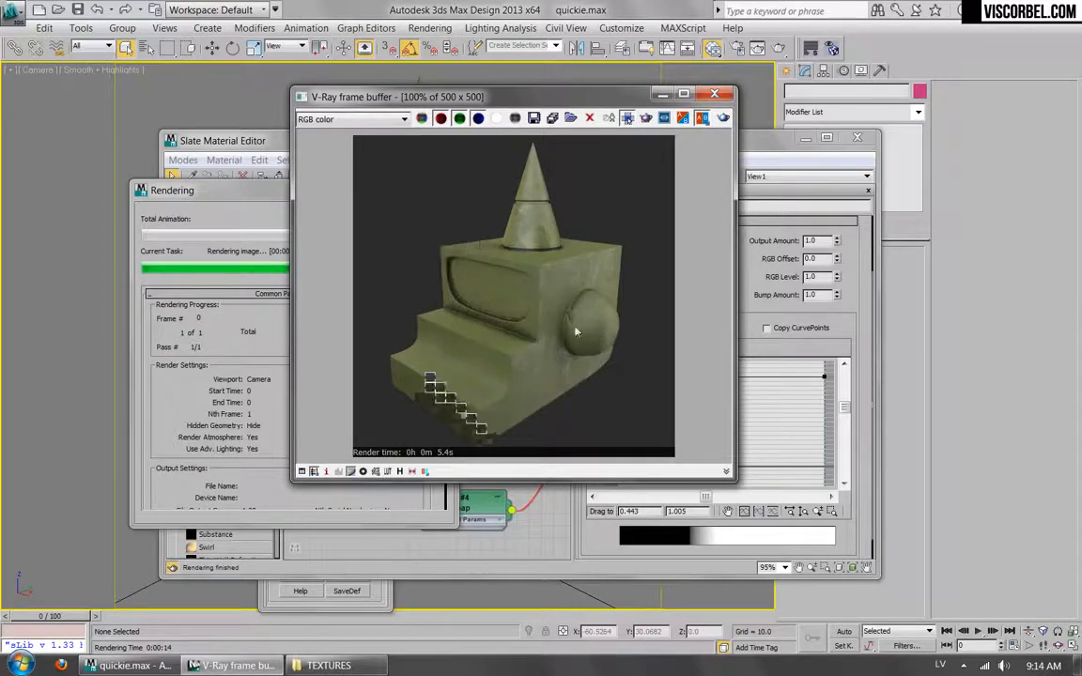
click(714, 94)
- Add a Tension modifier to the box model above TurboSmooth
scroll(501, 318, down, 2)
middle_drag(493, 319, 420, 289)
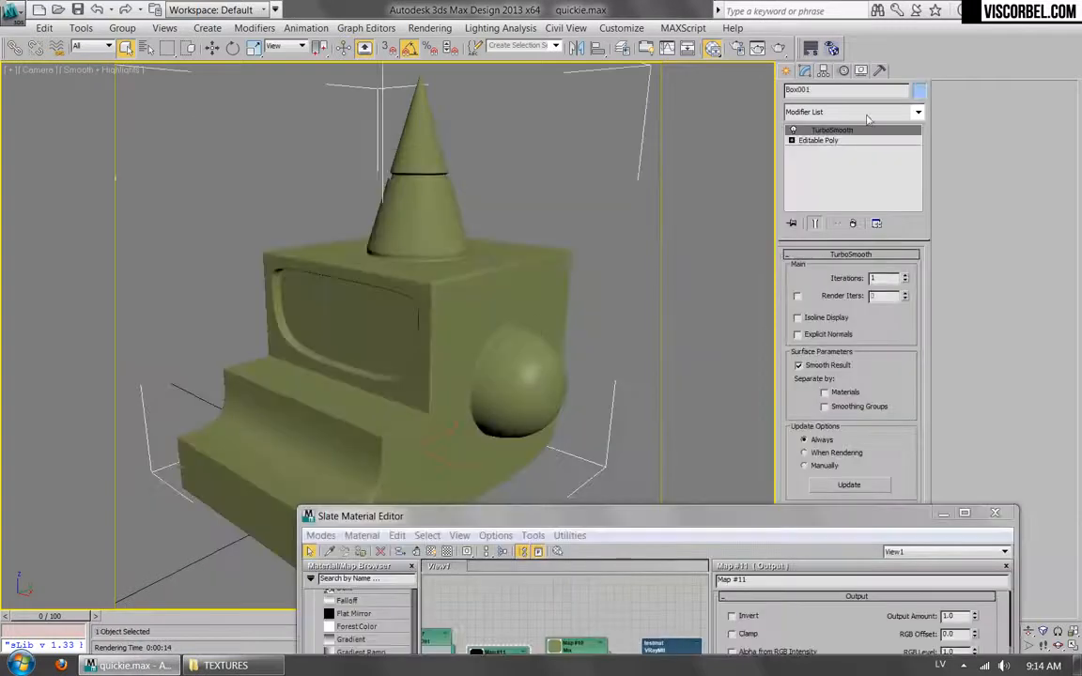
click(869, 115)
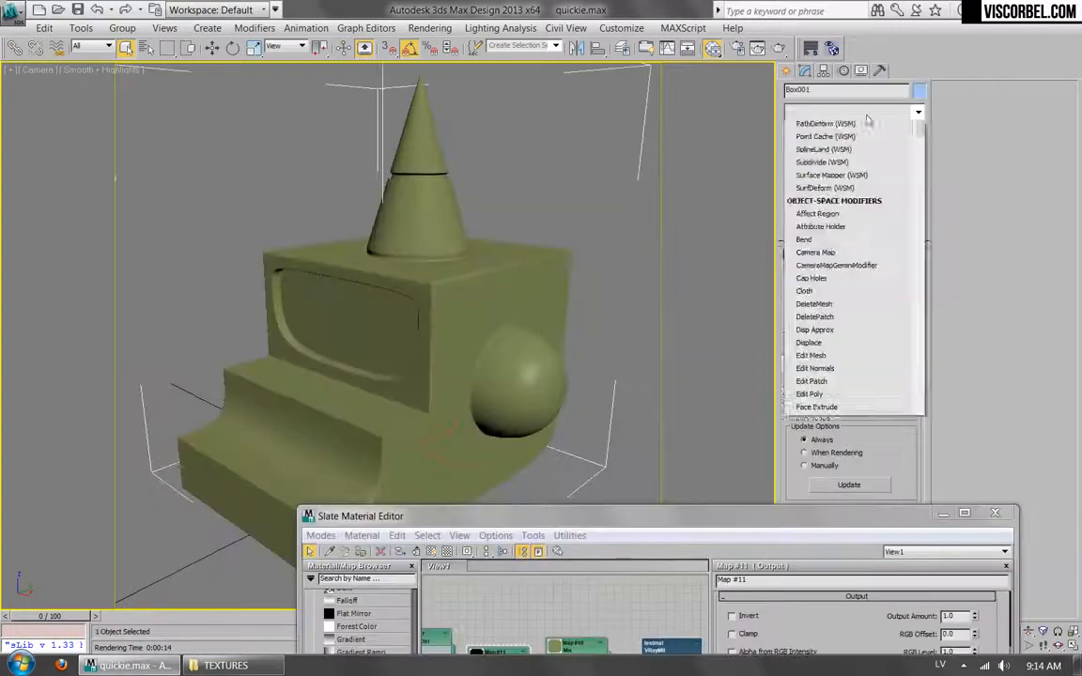
key(t)
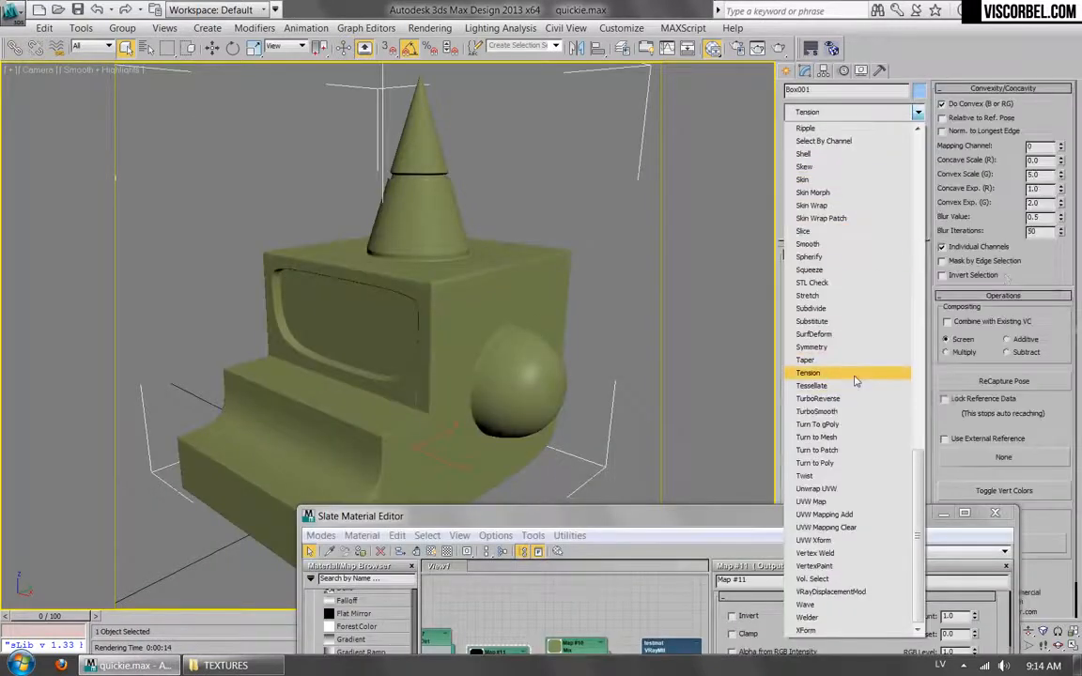
- Display the Tension modifier's vertex colors and set Concave Scale 7.0, Convex Scale 0.0, Convex Exp. 0.001 and Blur Iterations 60
click(853, 373)
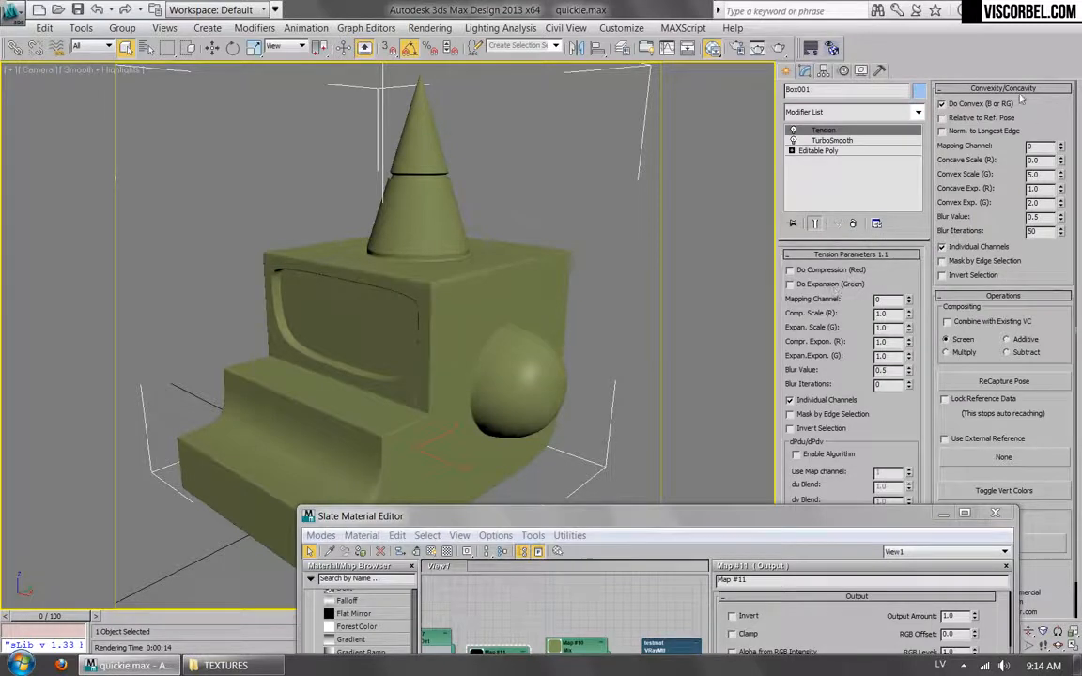
click(1019, 490)
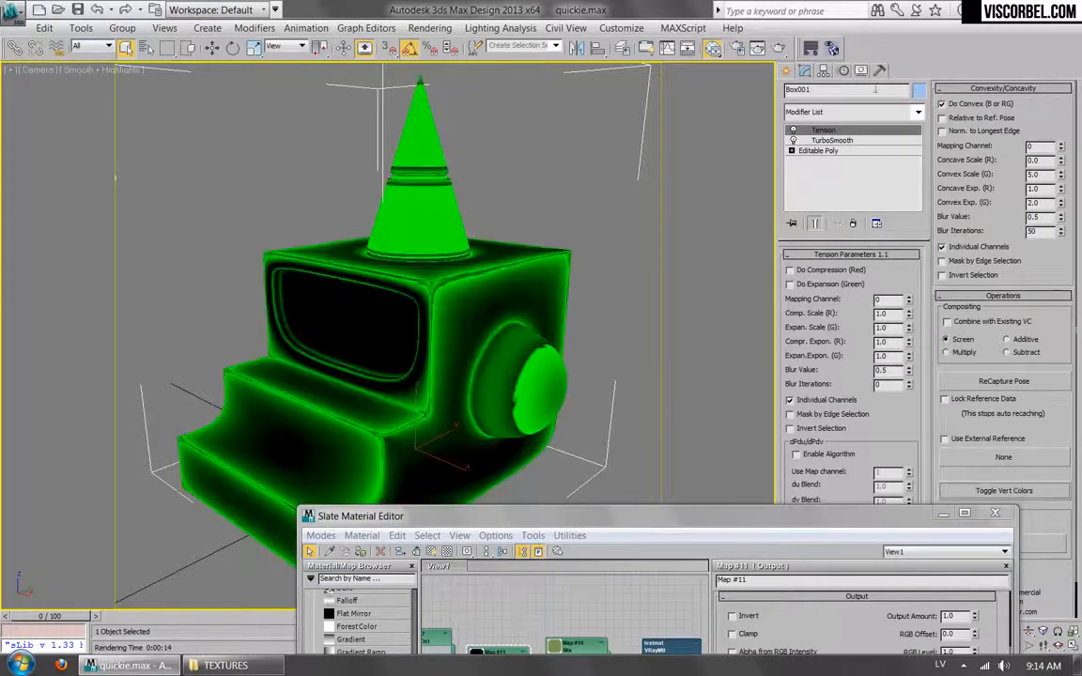
right_click(1062, 175)
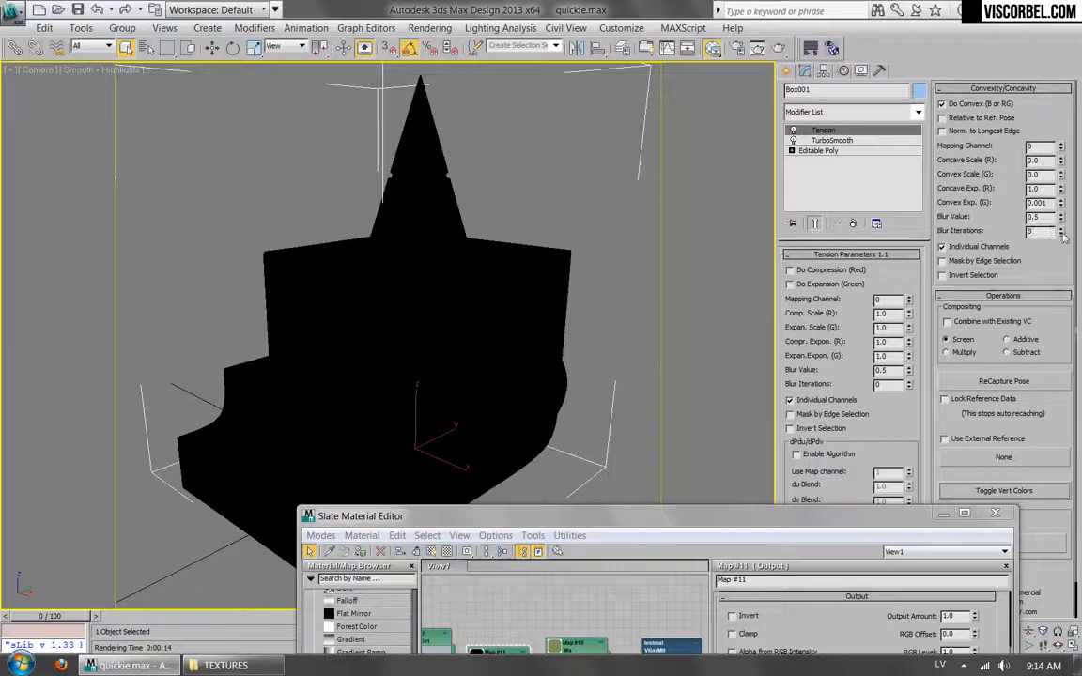
double_click(1043, 161)
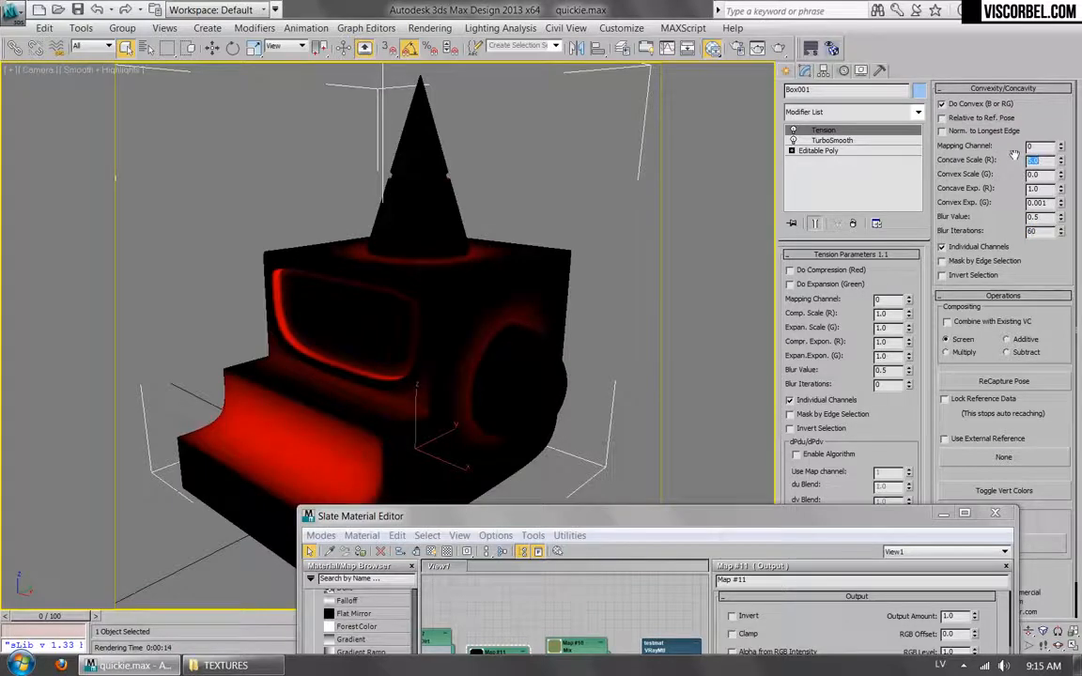
key(Return)
- Add a Vertex Color map to the material graph and connect it to the Mix map's Mix Amount
drag(689, 524, 664, 127)
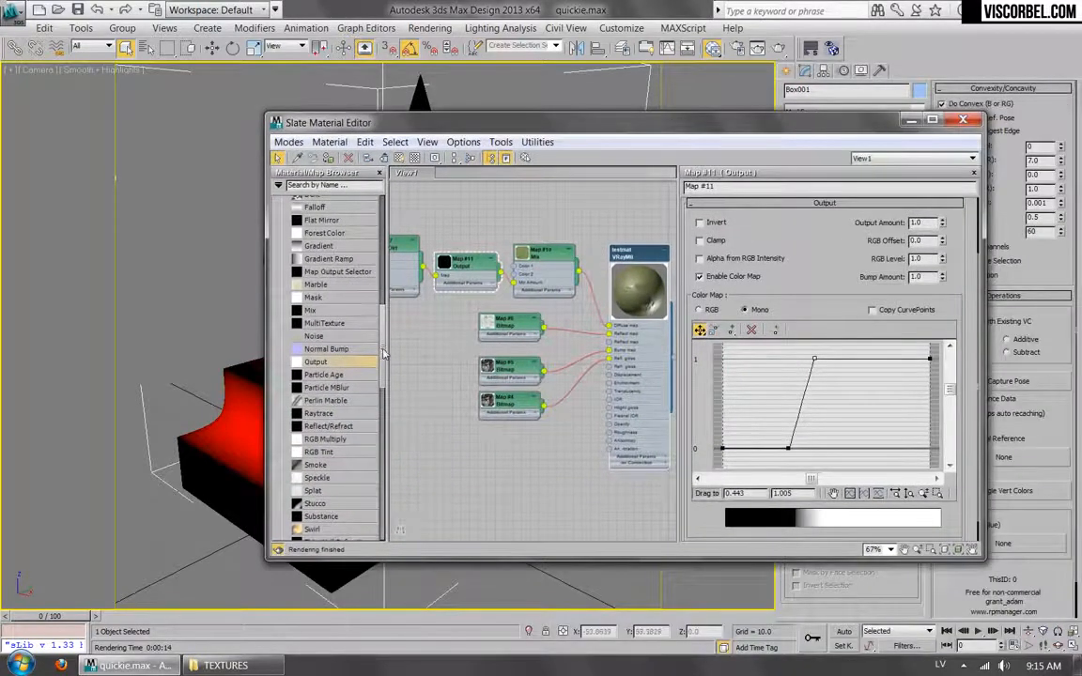
scroll(384, 352, down, 5)
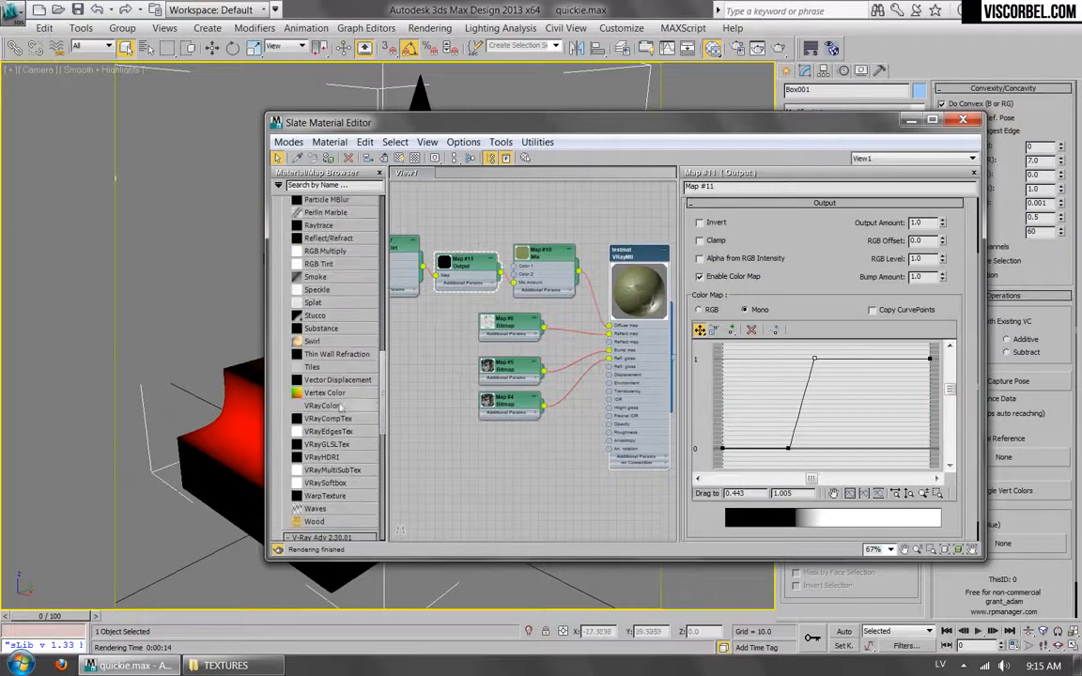
drag(329, 394, 579, 293)
drag(530, 204, 529, 203)
middle_drag(584, 222, 601, 360)
scroll(601, 359, up, 3)
middle_drag(493, 335, 530, 366)
drag(618, 333, 550, 417)
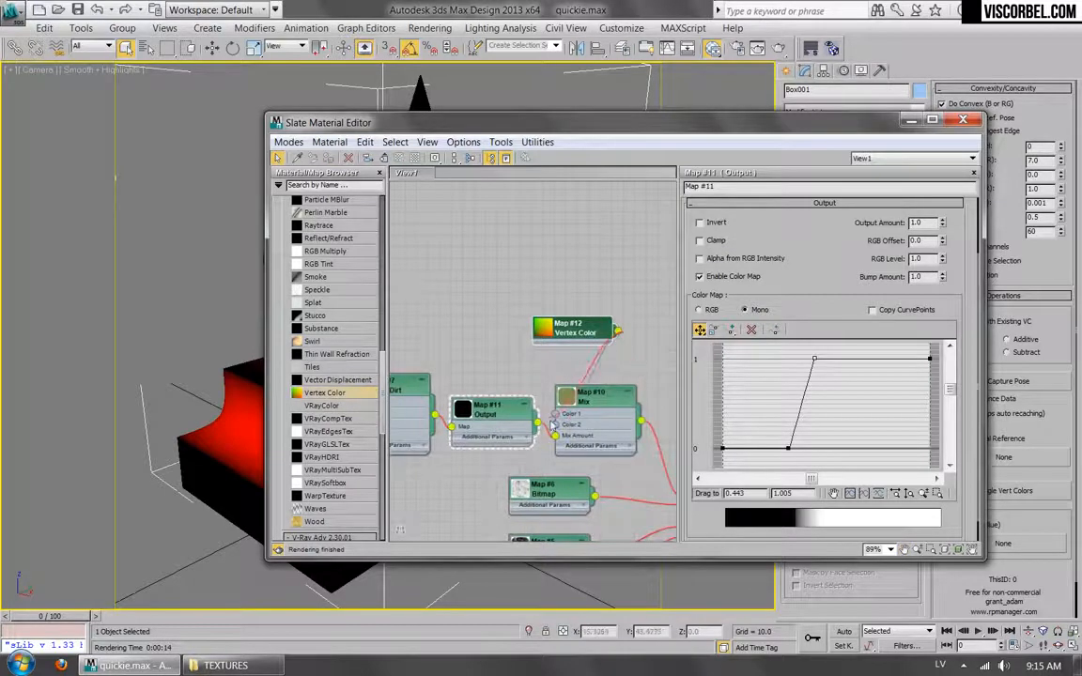
drag(577, 331, 496, 319)
- Set the Vertex Color map's Sub Channel to Red
click(592, 395)
click(902, 283)
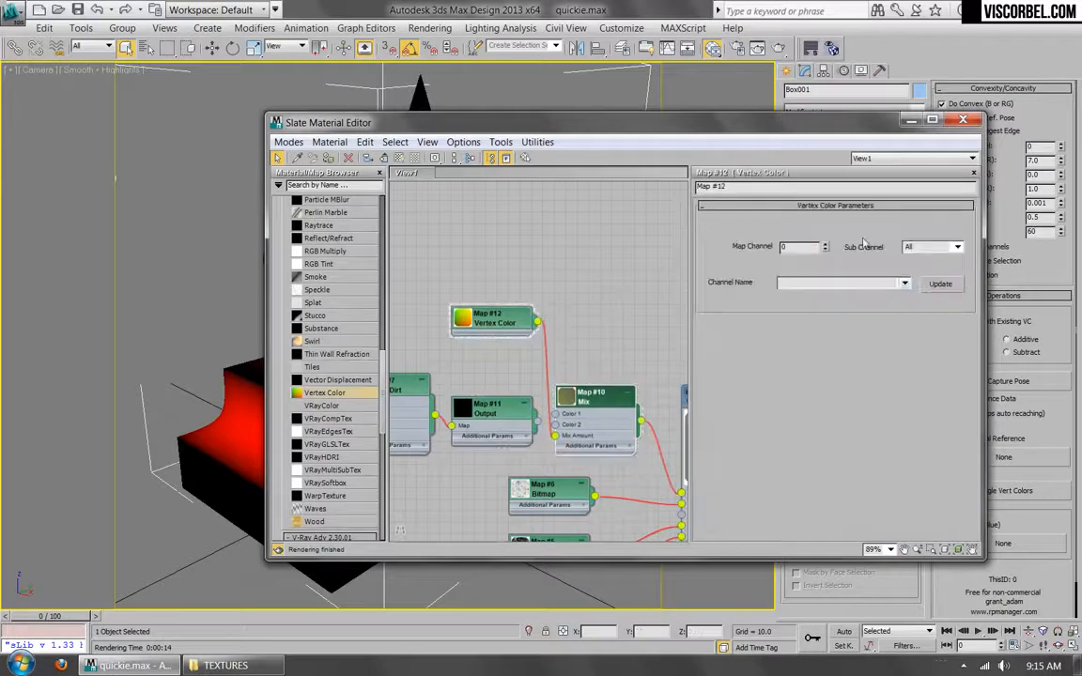
click(957, 250)
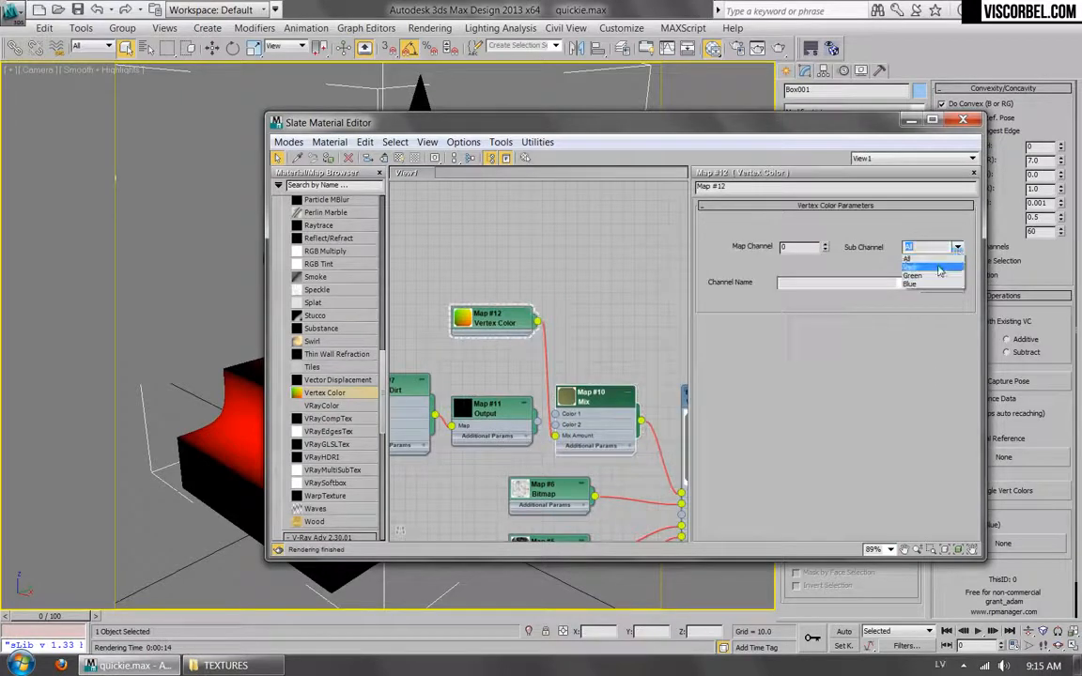
click(935, 267)
- Render the scene and inspect the vertex-color dirt in the recessed areas of the model
key(shift+q)
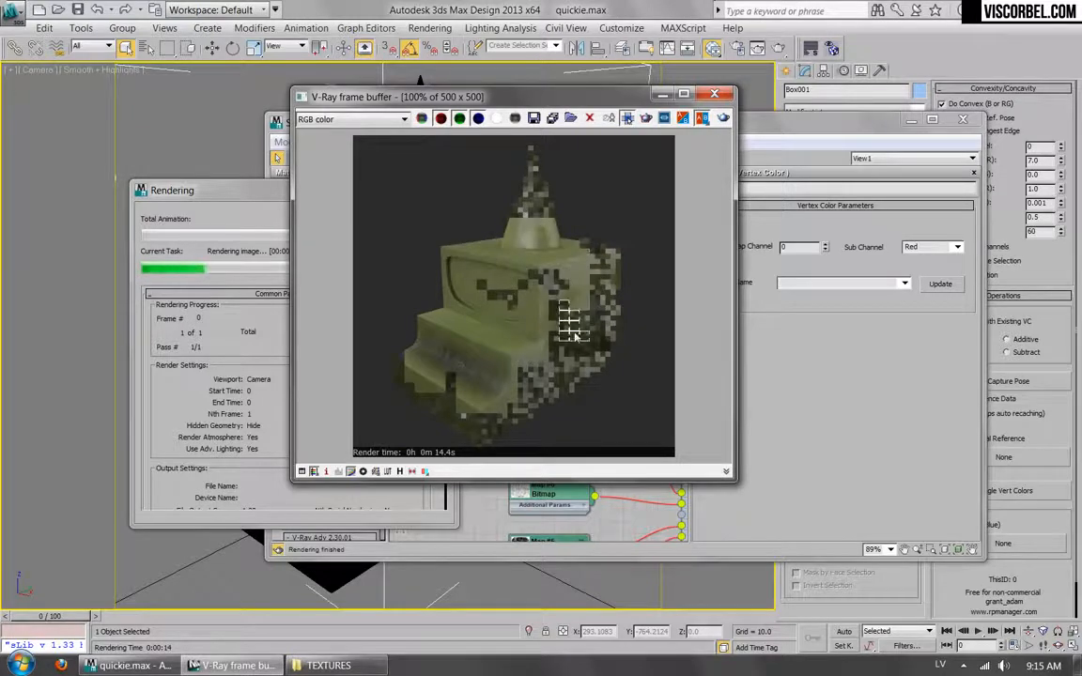
scroll(419, 328, up, 1)
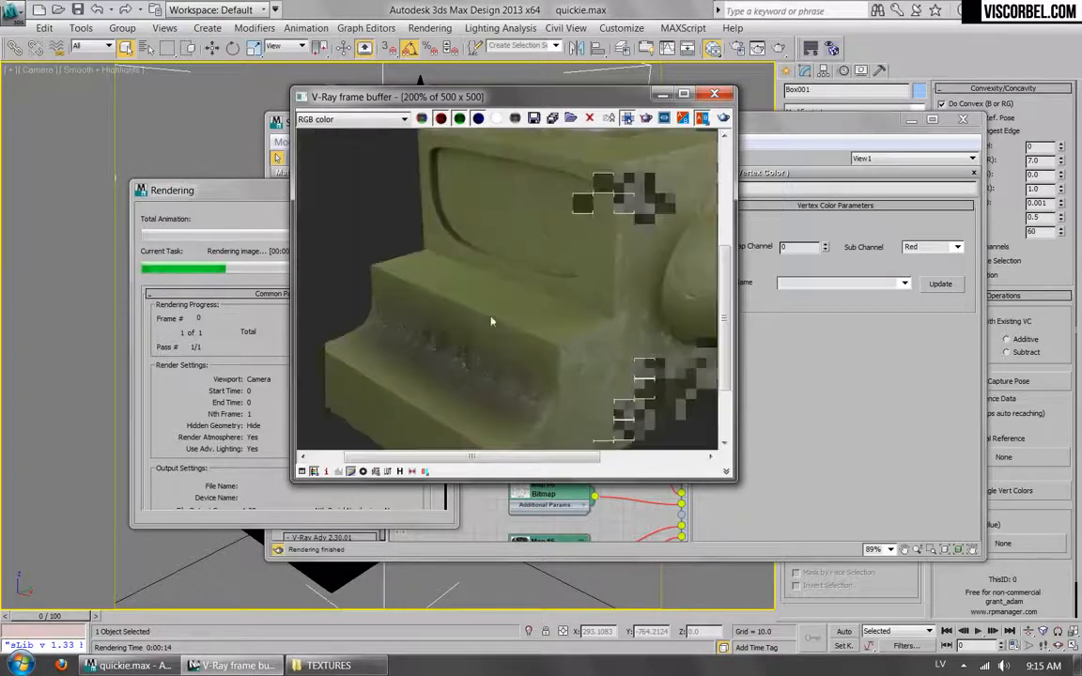
scroll(512, 260, down, 1)
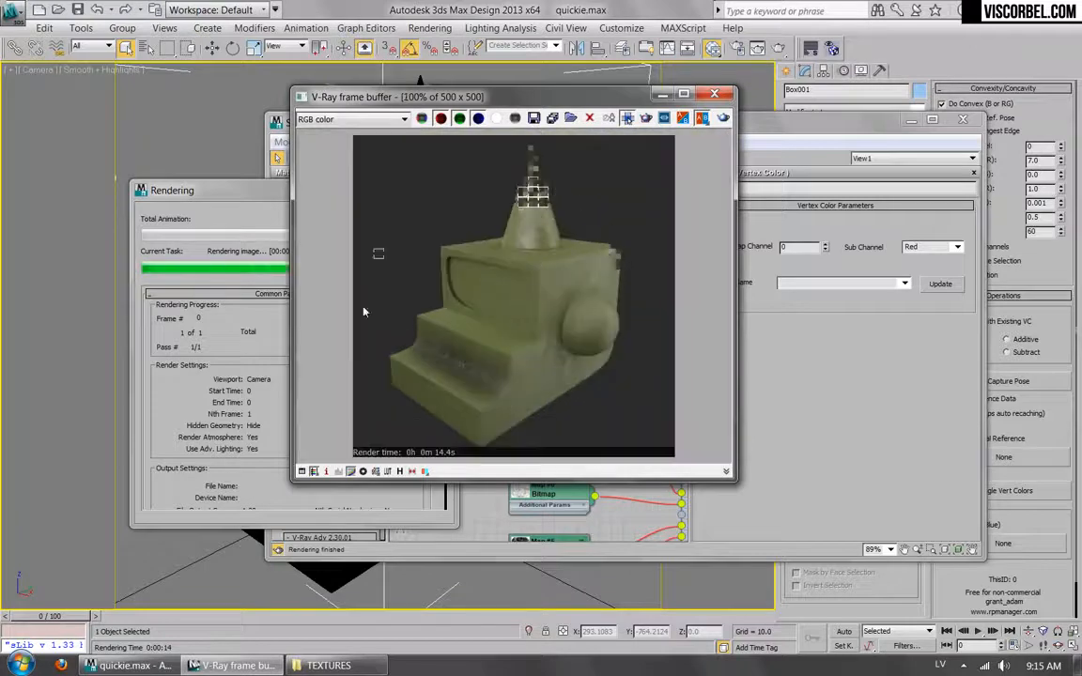
click(715, 94)
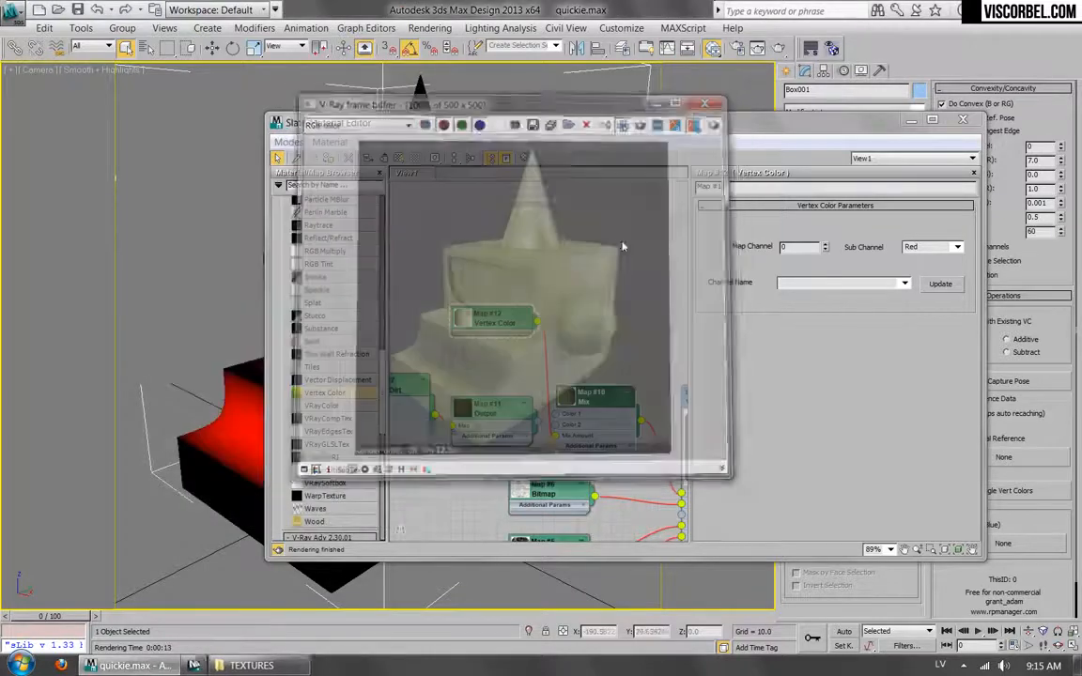
- Insert a Composite map between the Vertex Color and Mix maps, feeding Vertex Color into Layer 1
middle_drag(554, 386, 569, 284)
scroll(626, 318, up, 1)
click(562, 337)
drag(620, 329, 643, 319)
mouse_move(612, 317)
middle_down()
mouse_move(567, 311)
mouse_move(620, 317)
middle_up()
scroll(568, 311, up, 1)
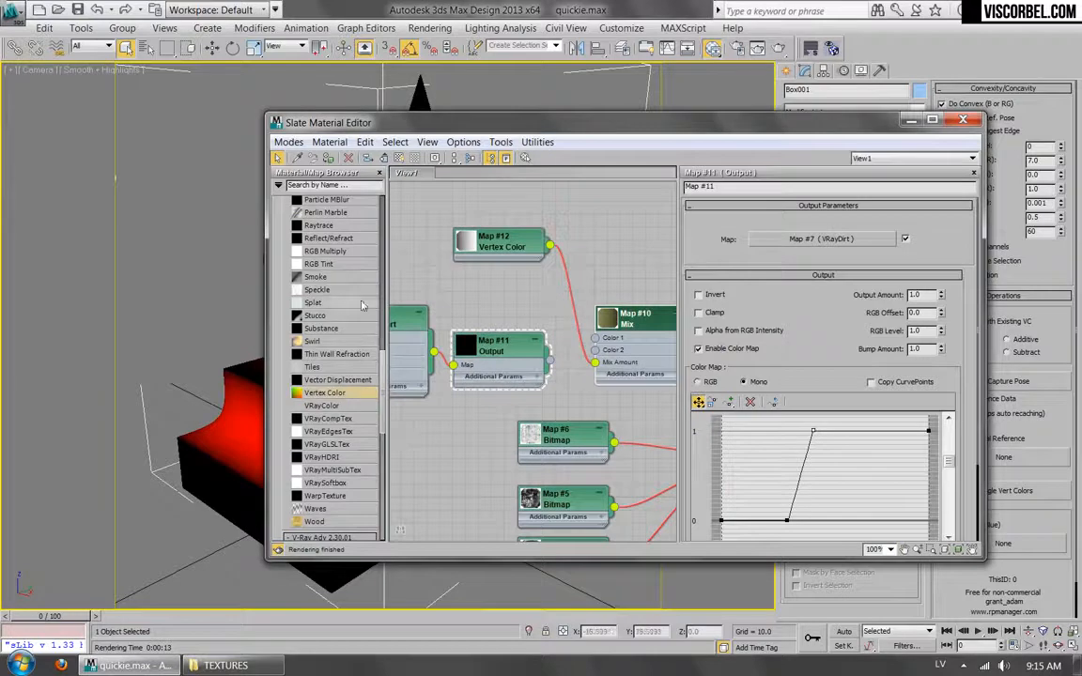
scroll(381, 385, up, 8)
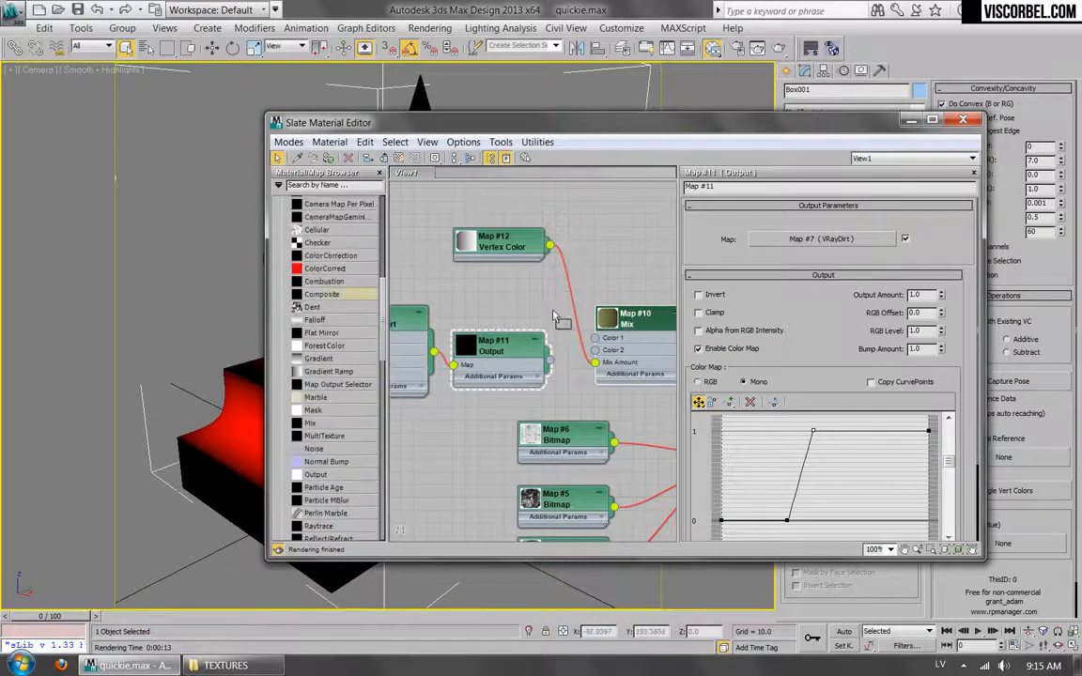
drag(571, 295, 583, 302)
click(633, 340)
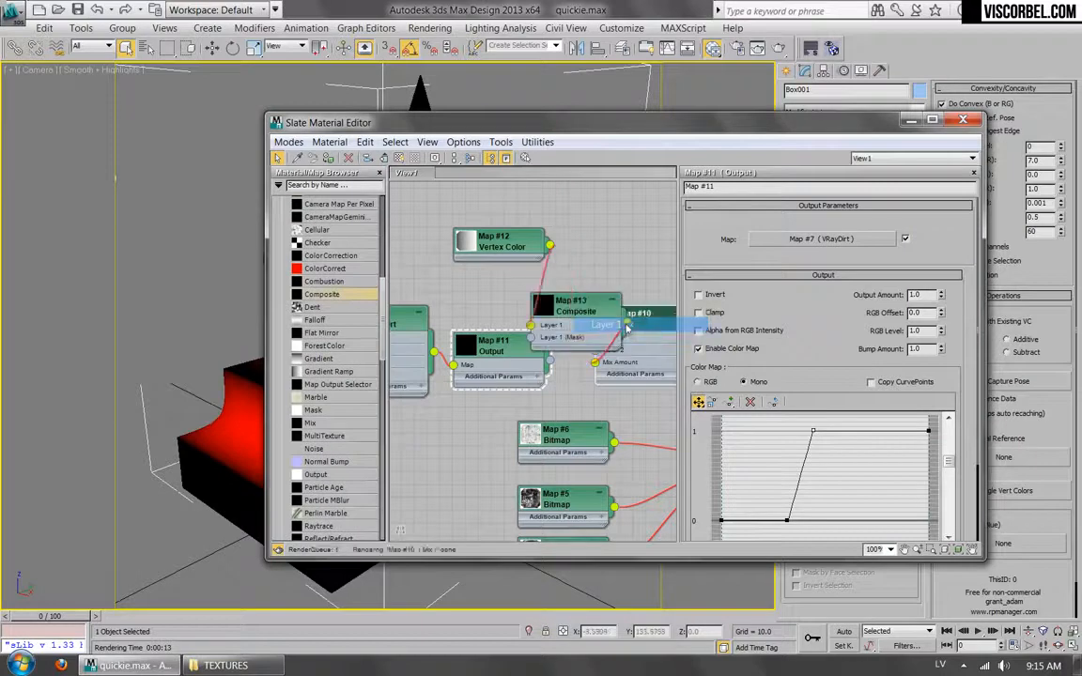
drag(653, 320, 689, 312)
- Add a second layer to the Composite map and connect the Output map to Layer 2
drag(502, 343, 491, 344)
drag(558, 342, 567, 365)
click(587, 302)
drag(588, 302, 601, 300)
double_click(601, 301)
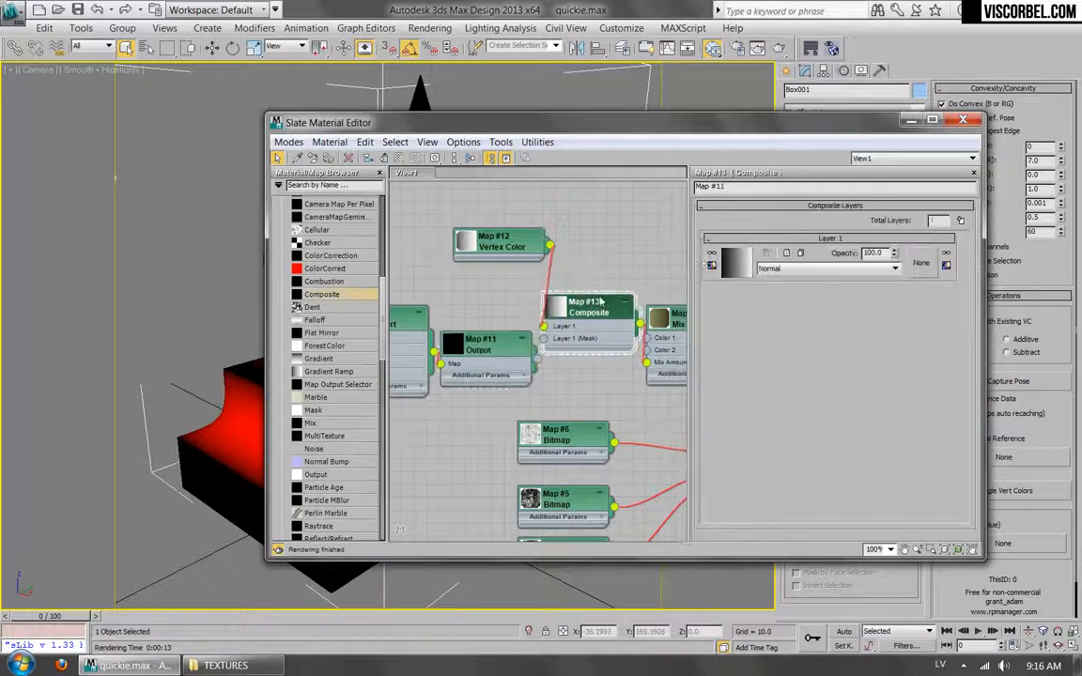
click(960, 220)
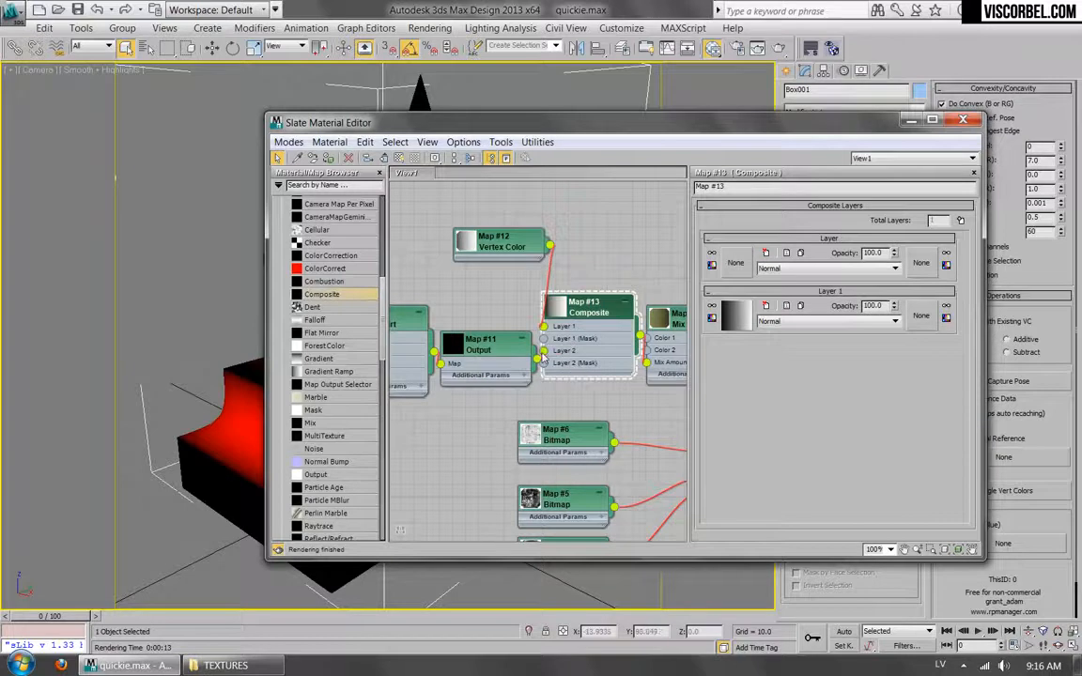
- Automatically lay out the child nodes of the testmat material
middle_drag(607, 379, 465, 379)
right_click(633, 332)
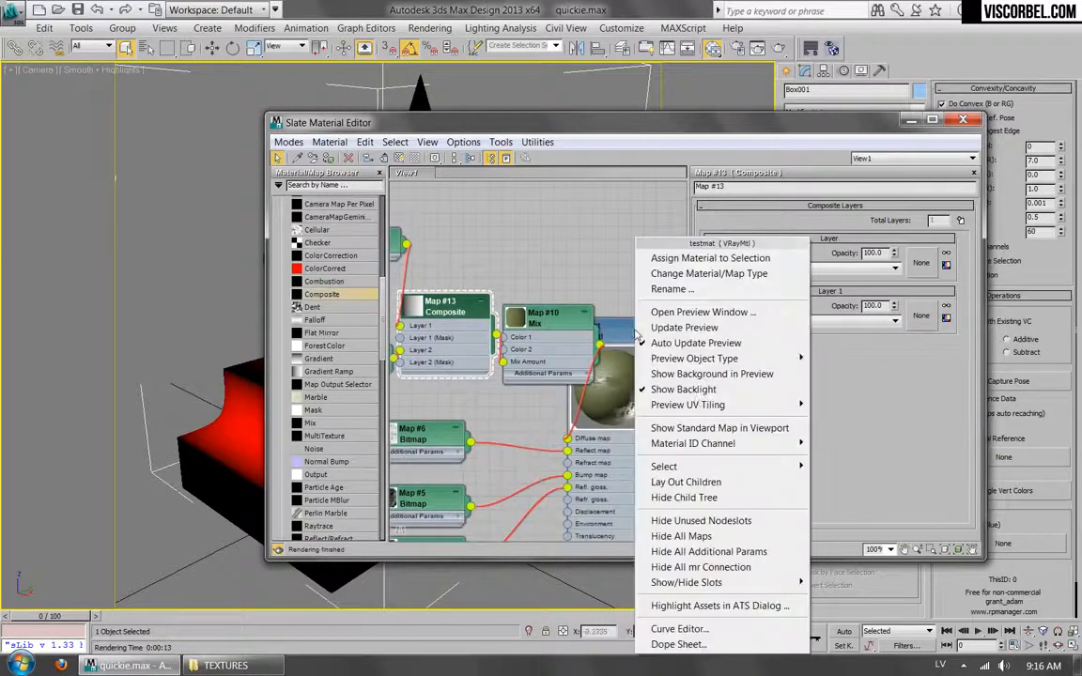
click(687, 482)
scroll(515, 372, down, 6)
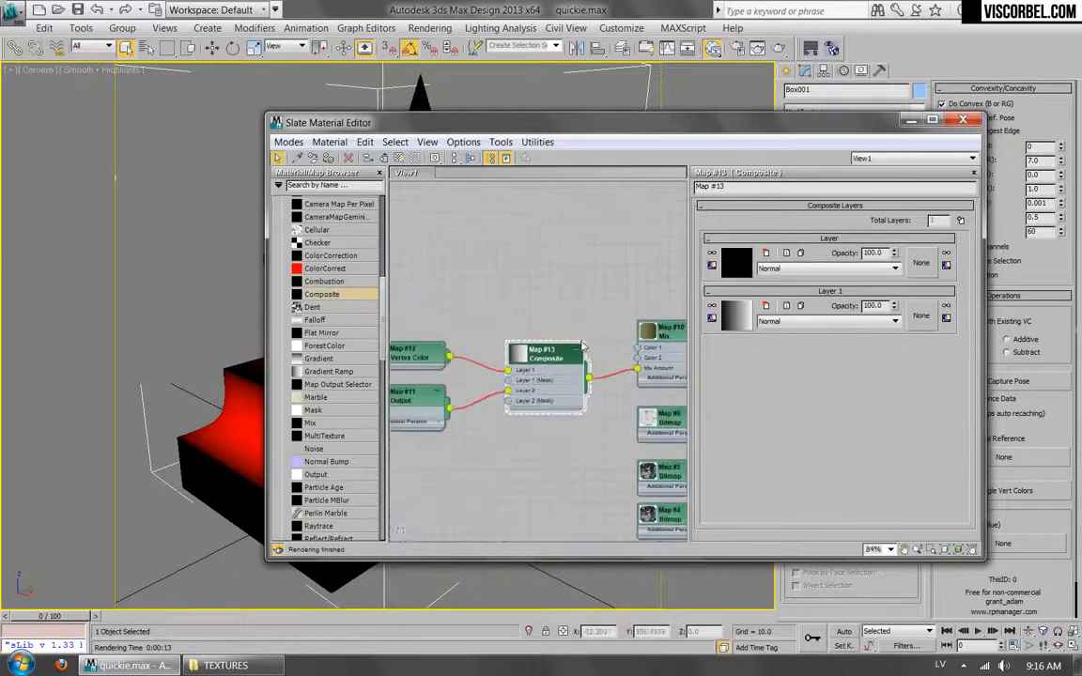
scroll(516, 372, up, 5)
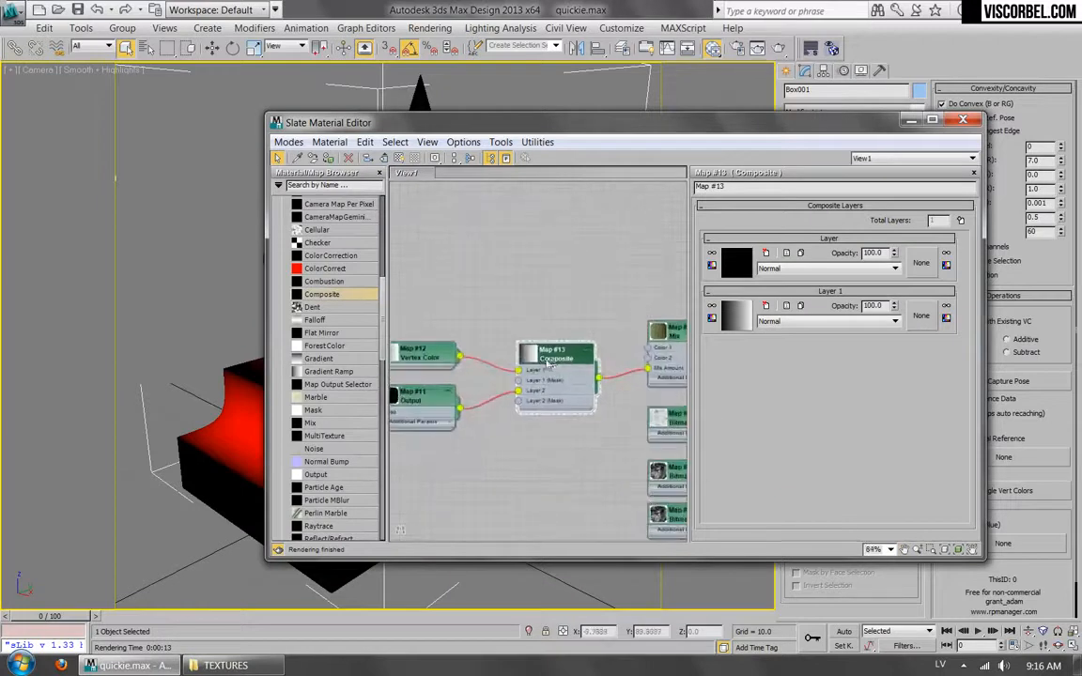
middle_drag(535, 364, 554, 266)
middle_drag(646, 287, 517, 303)
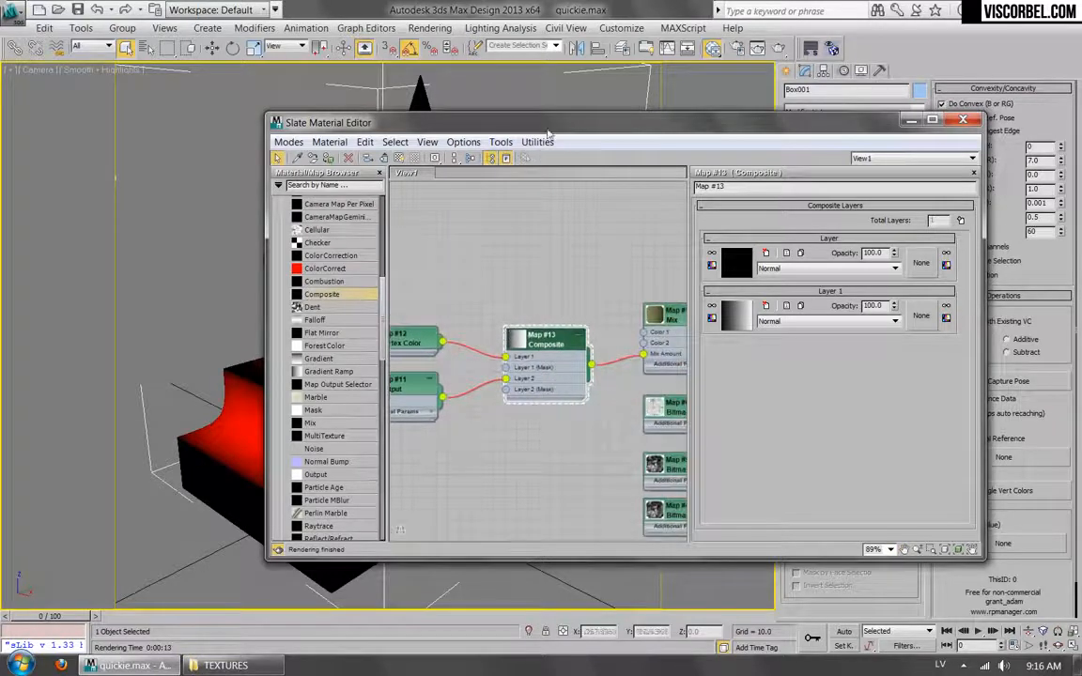
- Set the Composite map's second layer to Lighten blending, apply the texmapPreview settings and render to check the combined dirt
click(804, 271)
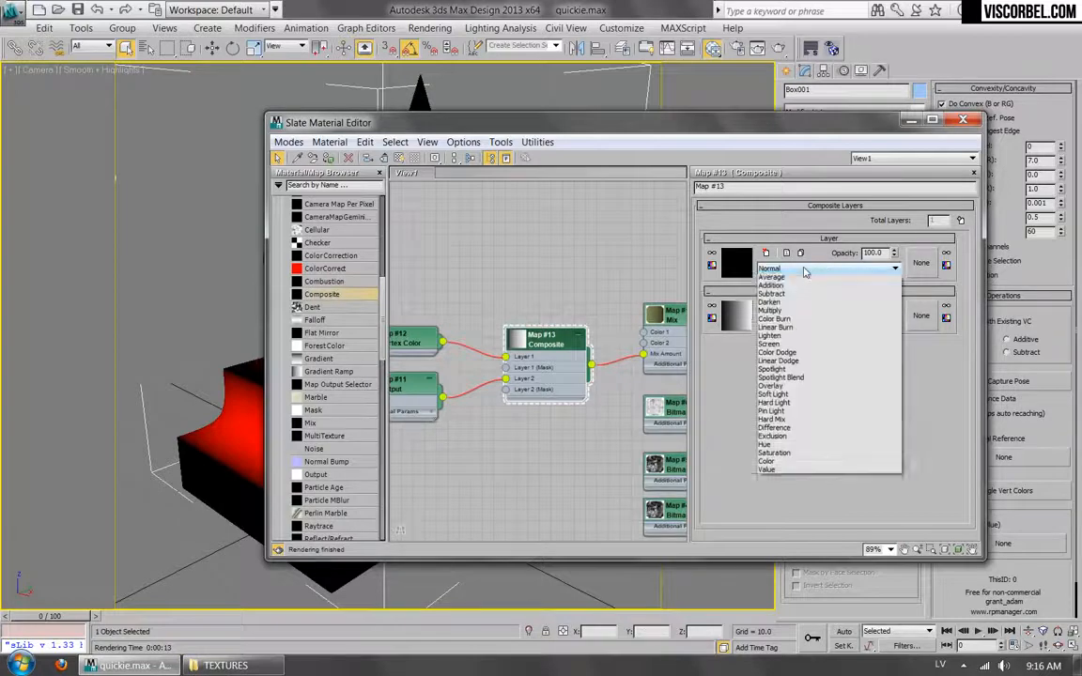
click(841, 350)
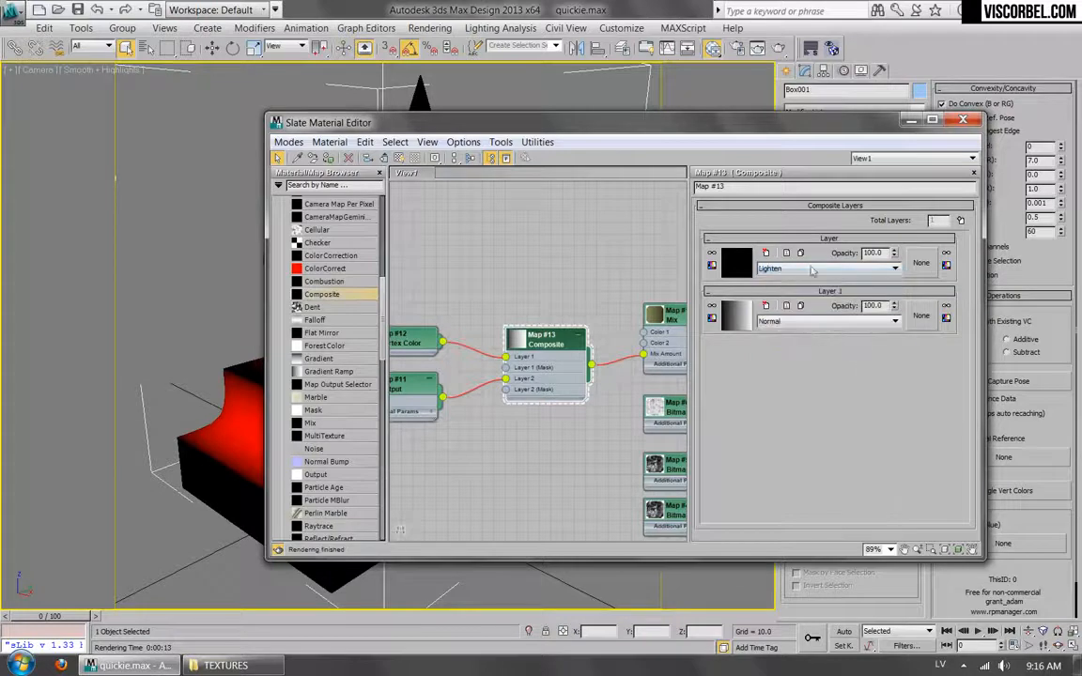
click(831, 50)
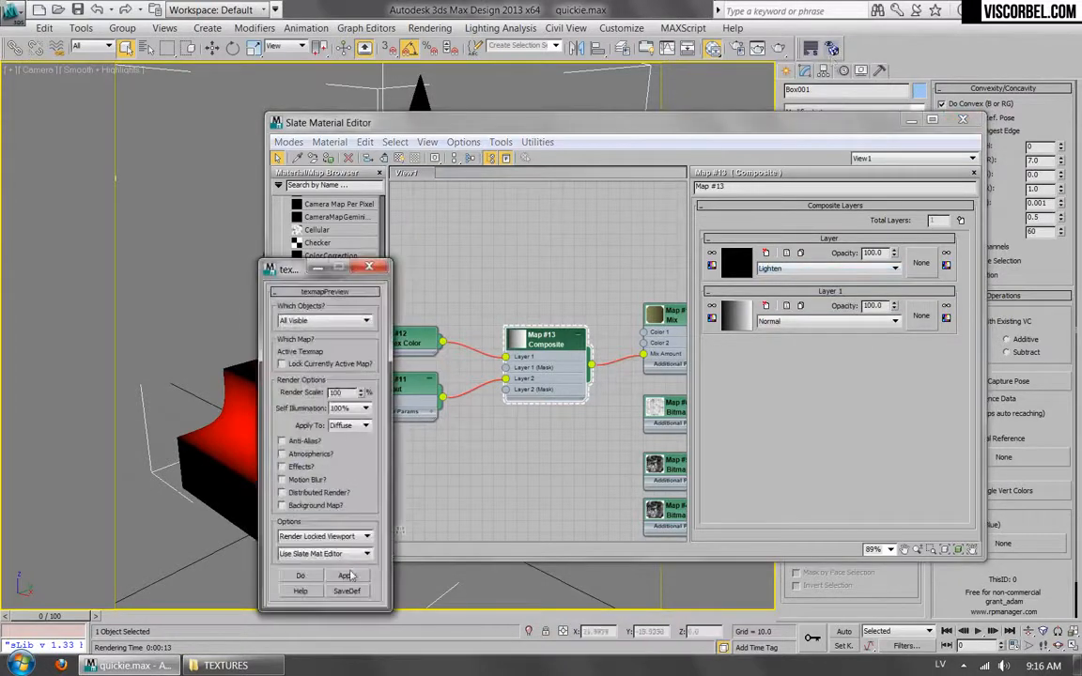
click(348, 578)
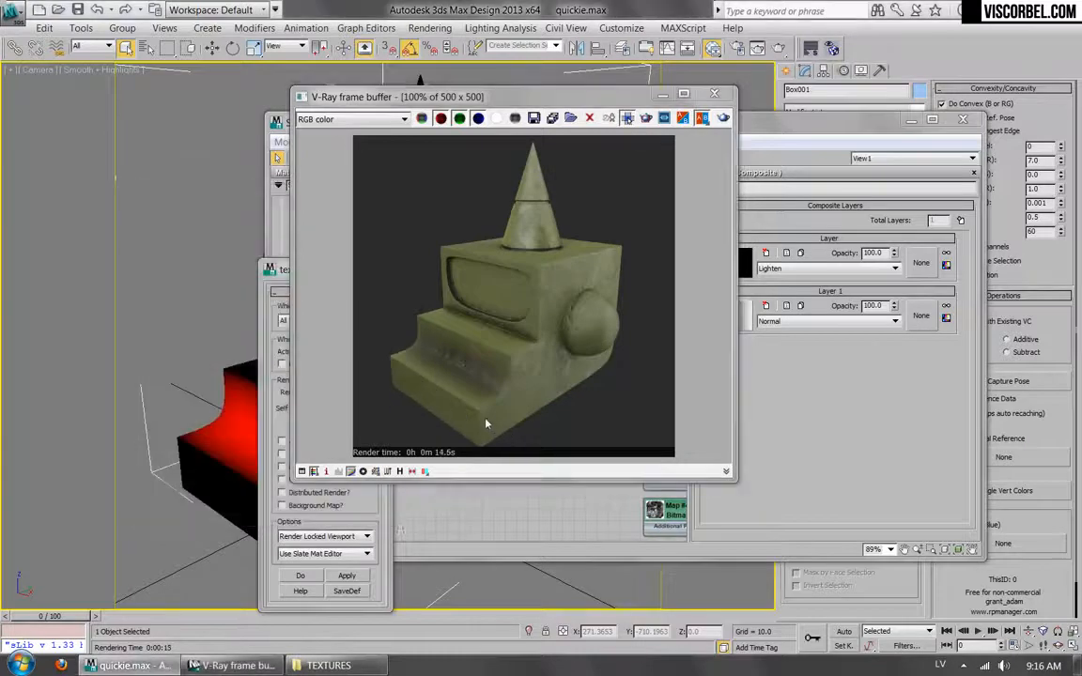
click(714, 93)
- Delete the Mix map feeding the diffuse slot of the testmat material
middle_drag(569, 339, 557, 287)
scroll(544, 339, down, 1)
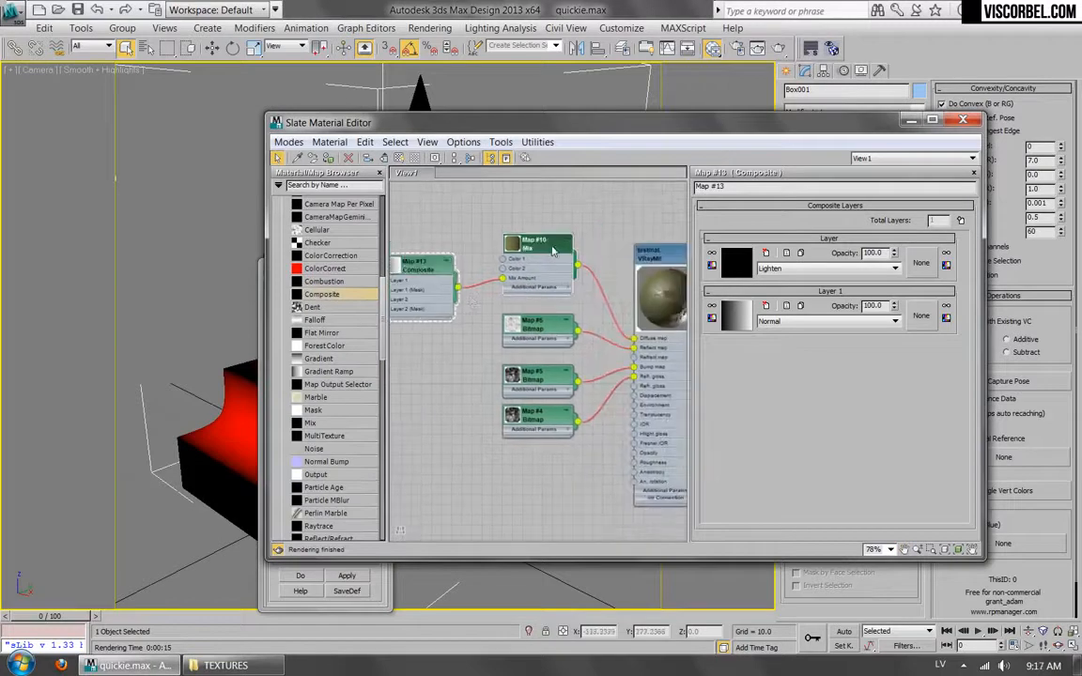
key(Delete)
scroll(602, 356, down, 1)
- Duplicate the testmat material with its three bitmap maps below the original
middle_drag(602, 356, 528, 313)
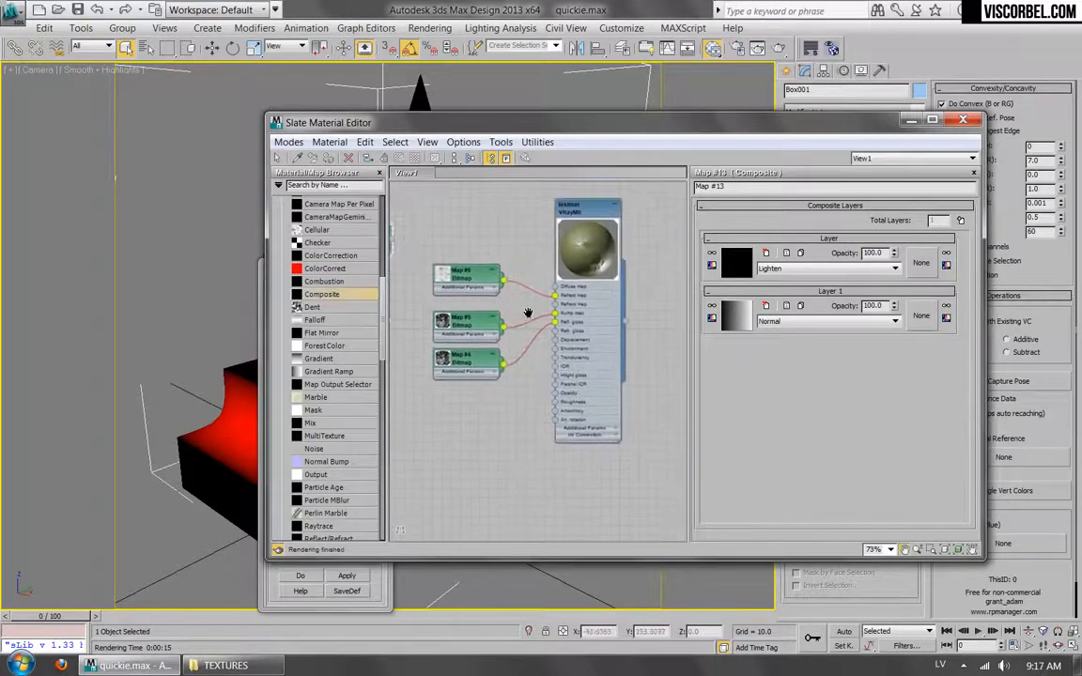
mouse_move(582, 213)
shift+mouse_down()
mouse_move(579, 499)
mouse_move(584, 474)
shift+mouse_up()
middle_drag(636, 462, 656, 262)
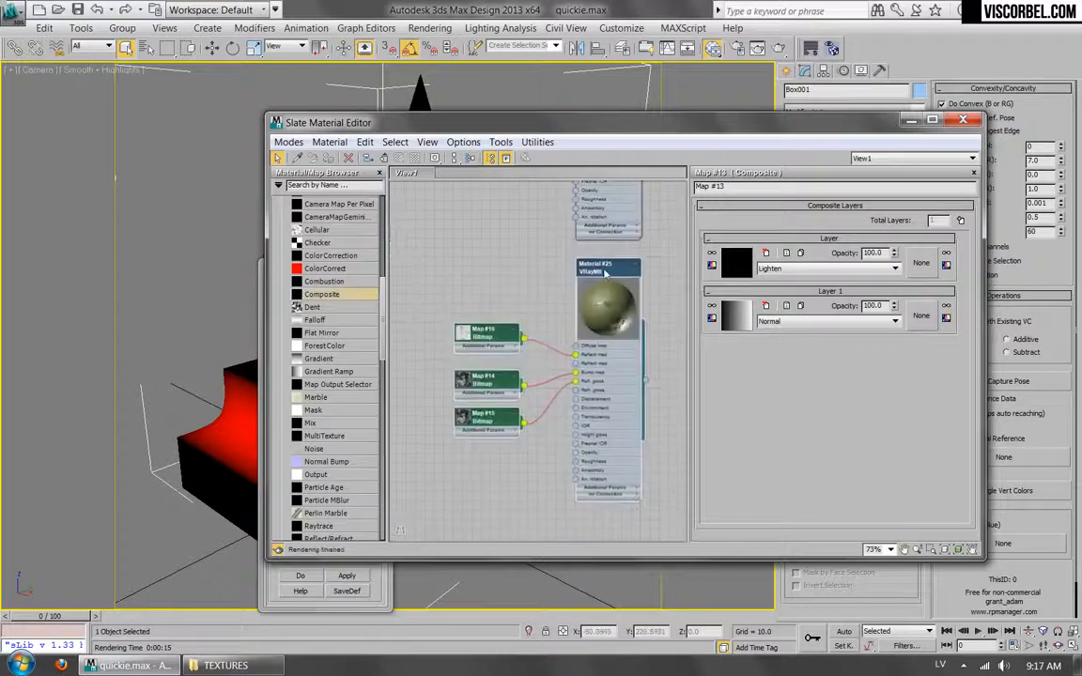
- Change the duplicate material's diffuse color to a dark brown of about Hue 34, Sat 219 and Value 15
double_click(608, 270)
click(797, 287)
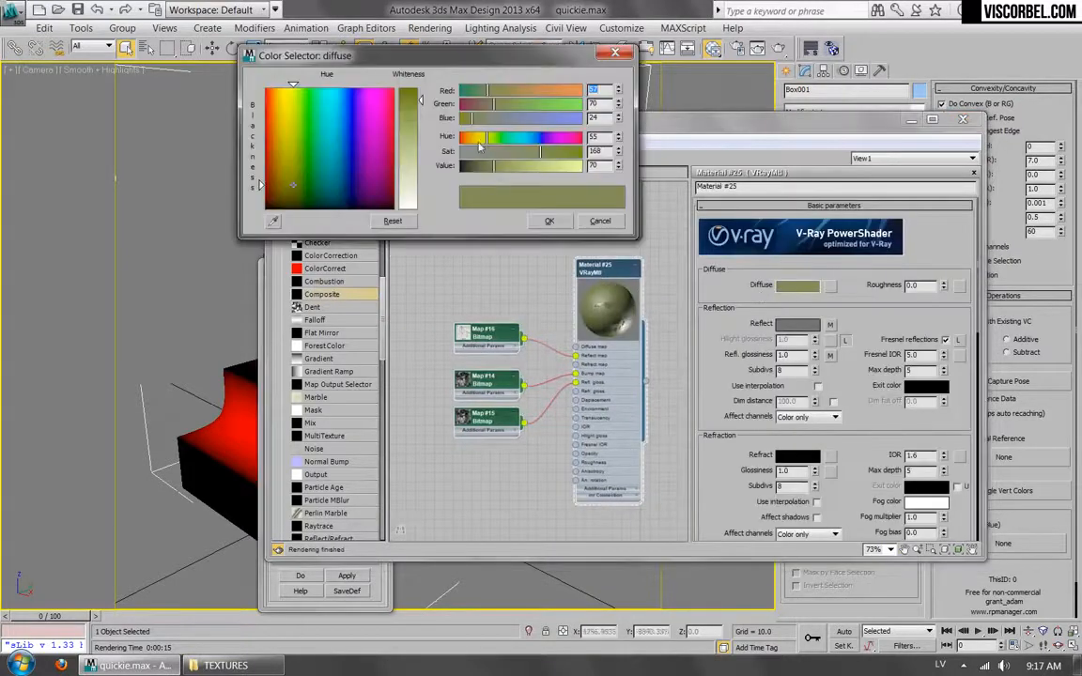
drag(486, 169, 473, 167)
drag(550, 150, 564, 160)
drag(485, 141, 467, 175)
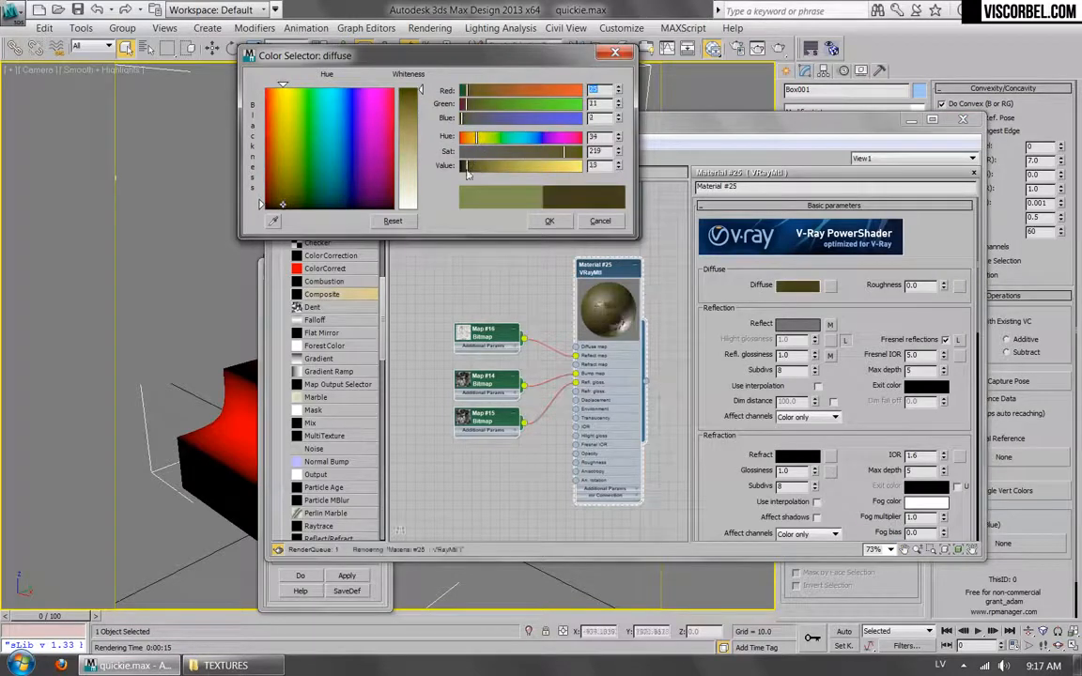
click(550, 221)
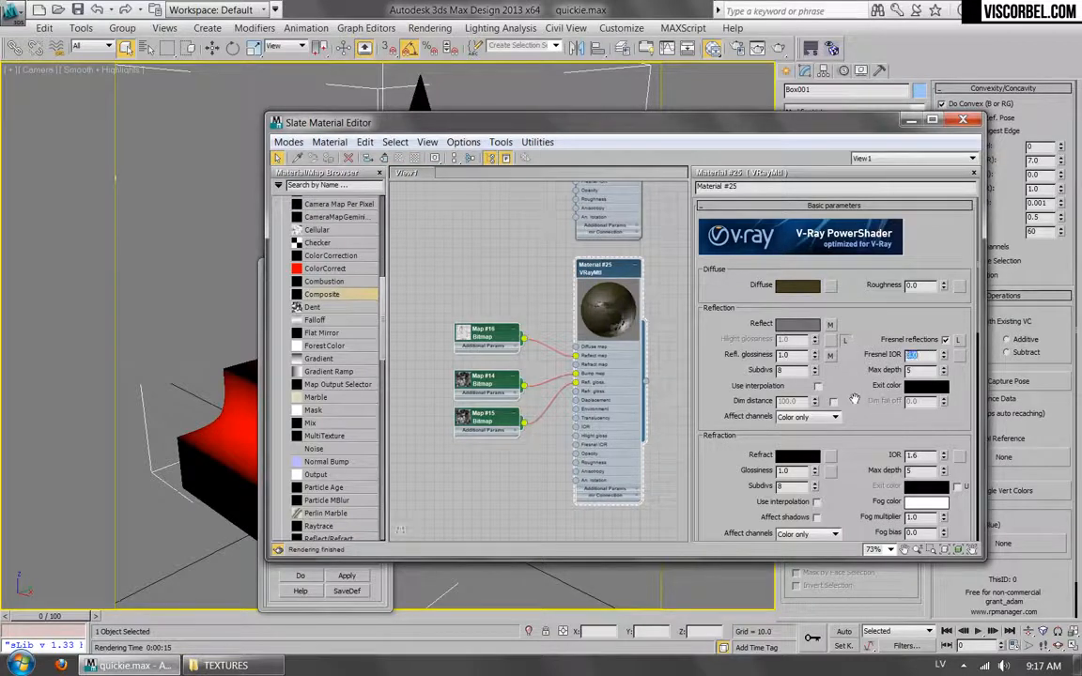
- Set the duplicate material's Reflect map amount to 10.0 and its Bump map amount to -3.0
scroll(854, 399, down, 10)
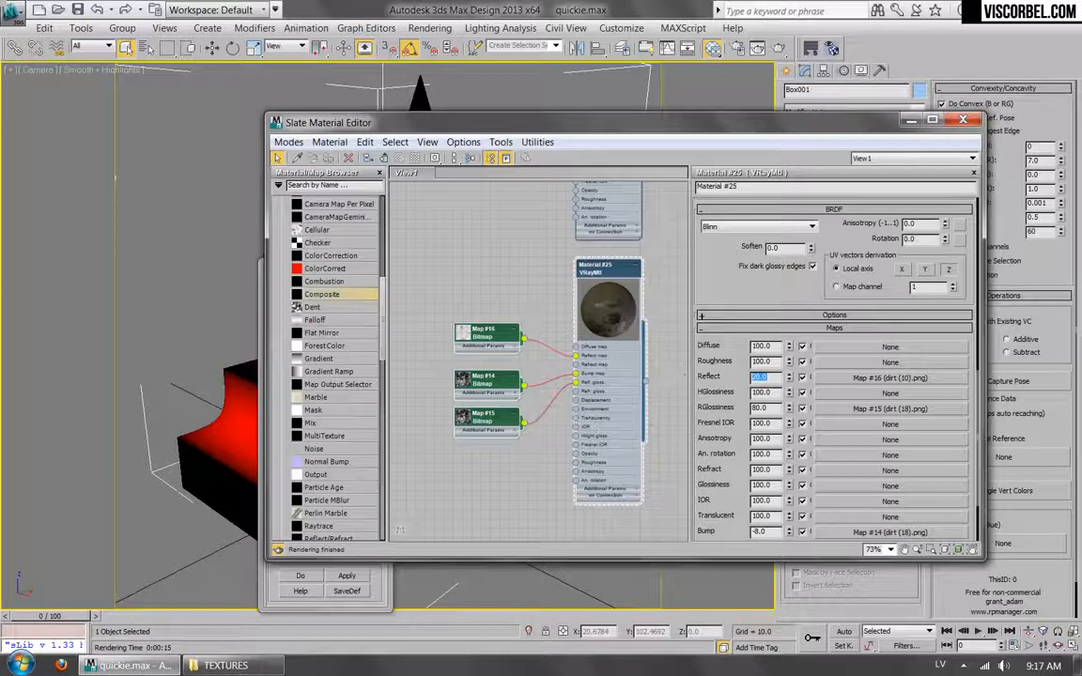
drag(725, 485, 731, 441)
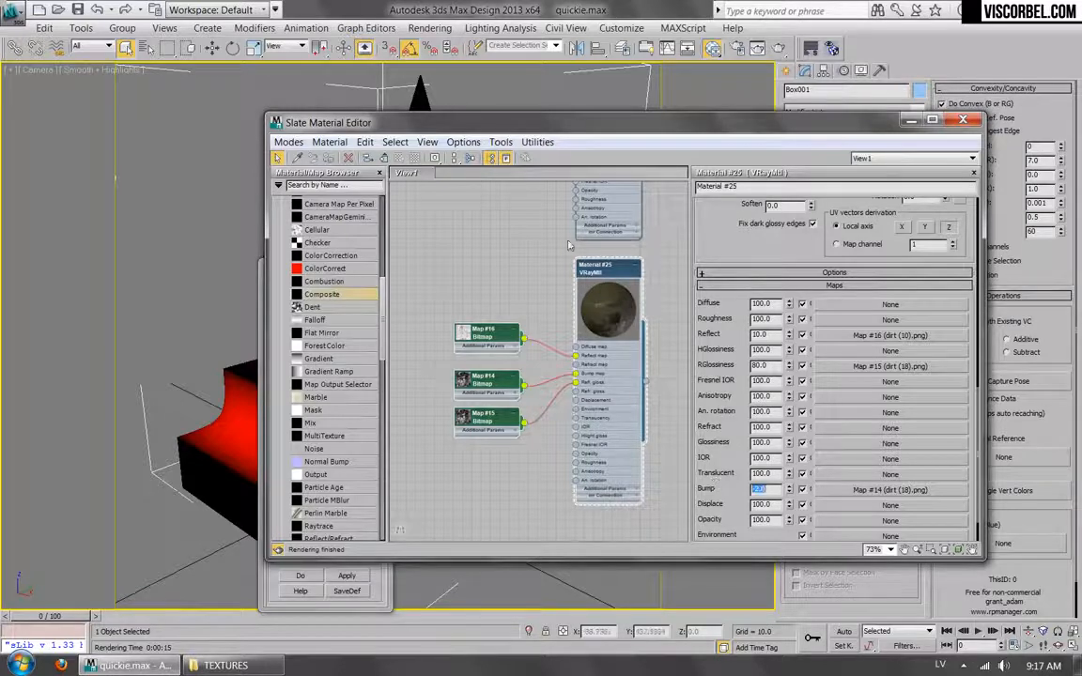
middle_drag(599, 298, 547, 434)
middle_drag(637, 441, 599, 365)
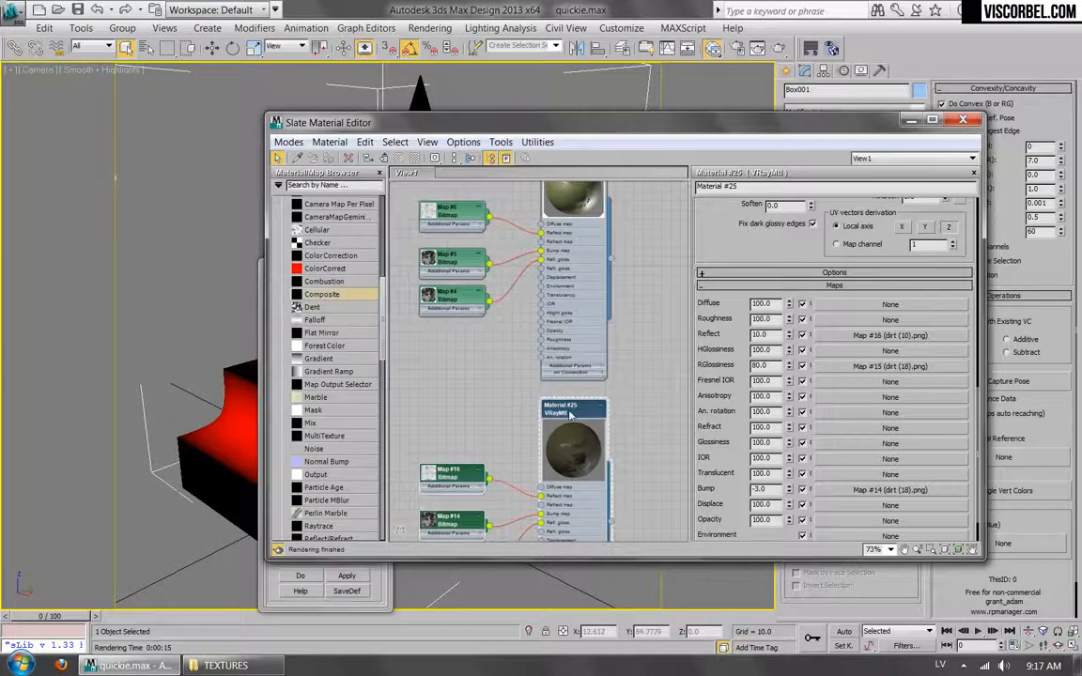
- Add a VRayBlendMtl with testmat as its Base material and the dark dirt material as Coat 1
scroll(622, 394, down, 2)
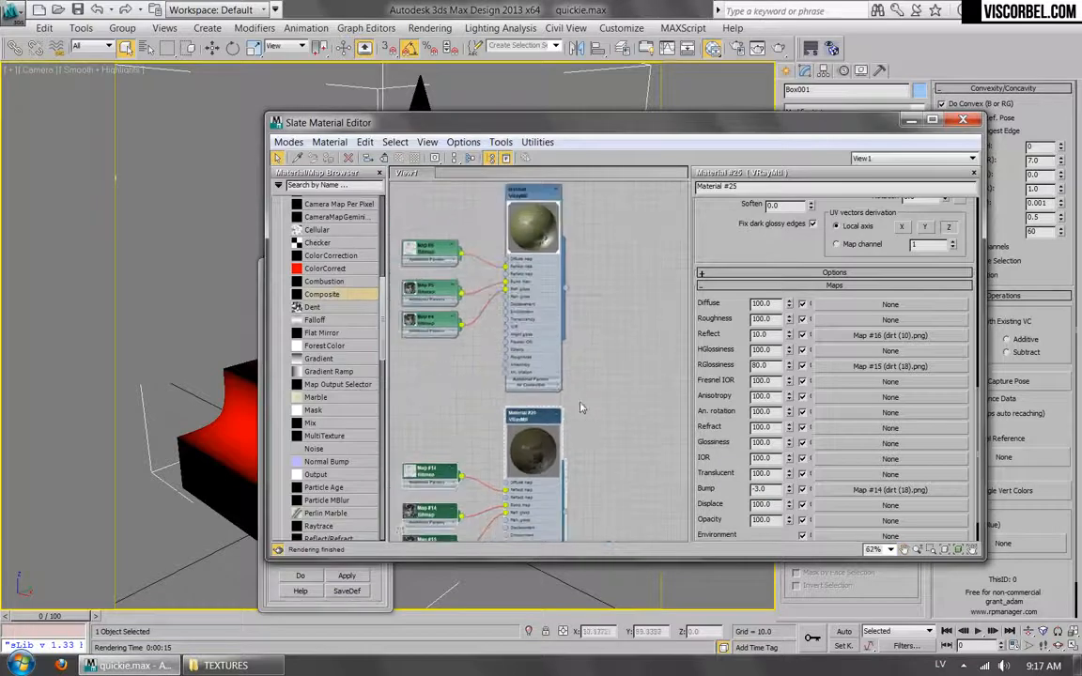
drag(384, 320, 390, 434)
scroll(390, 435, up, 2)
right_click(649, 315)
mouse_move(690, 320)
mouse_move(572, 336)
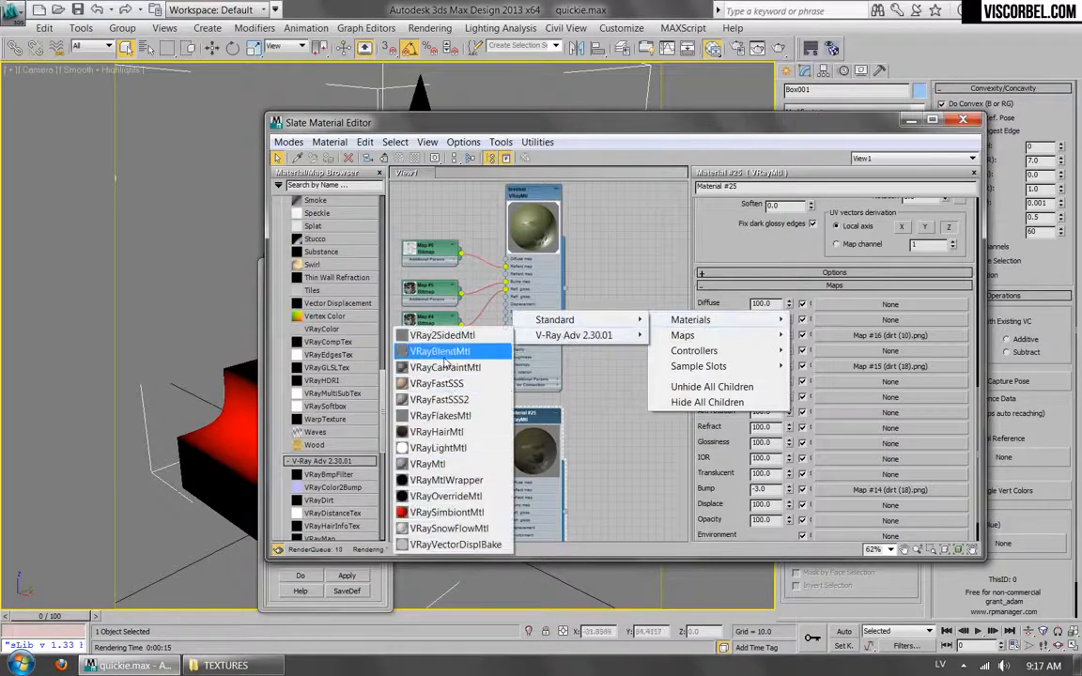
click(446, 356)
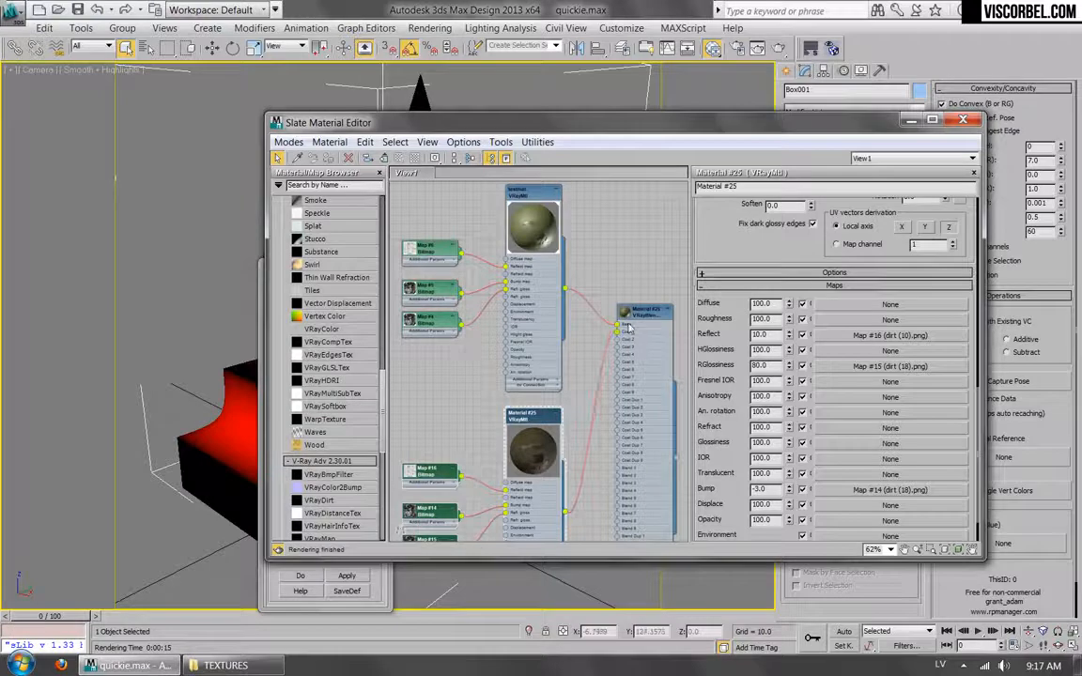
- Move the Composite map near the blend material and connect it to the Blend 1 slot
scroll(601, 317, down, 3)
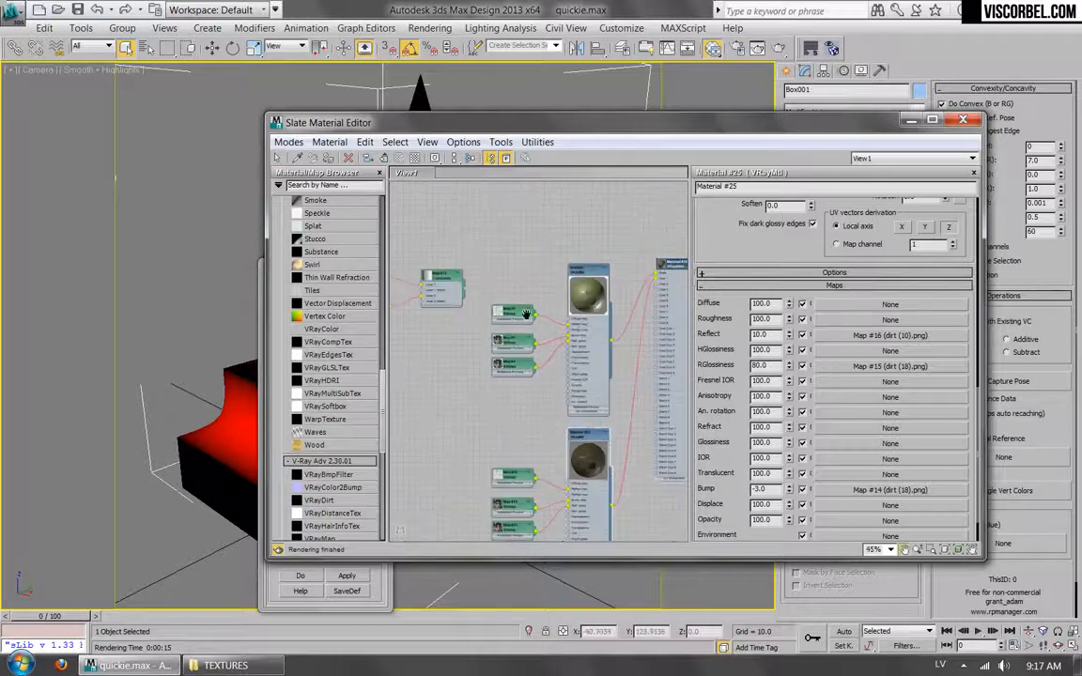
drag(456, 278, 630, 220)
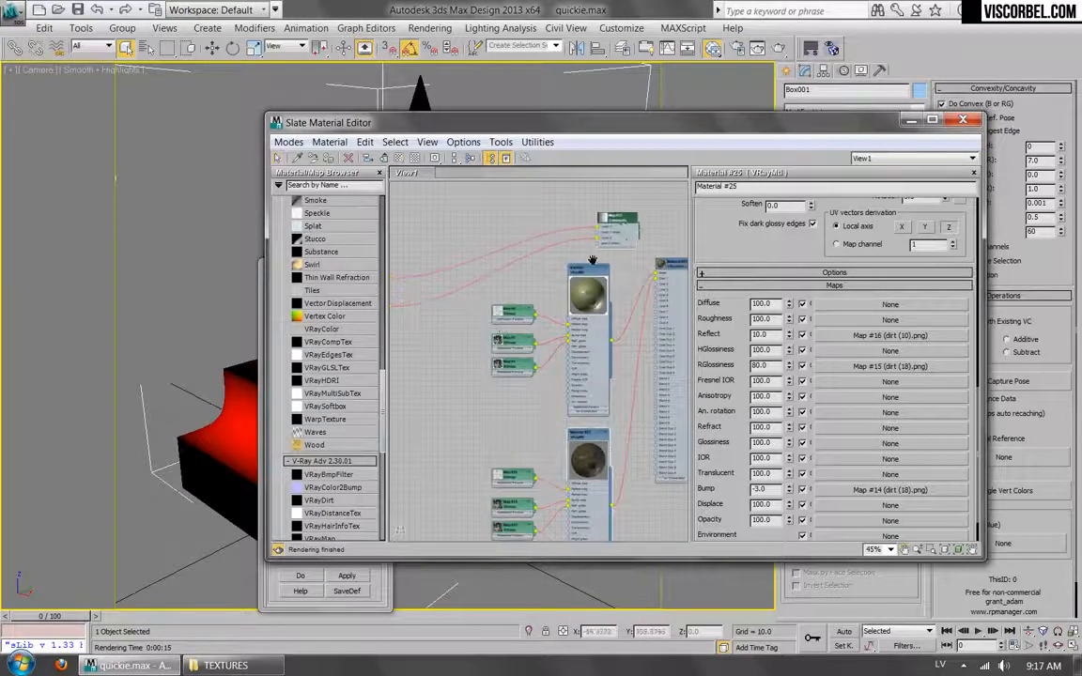
scroll(630, 246, up, 3)
middle_drag(630, 245, 501, 328)
scroll(500, 328, up, 3)
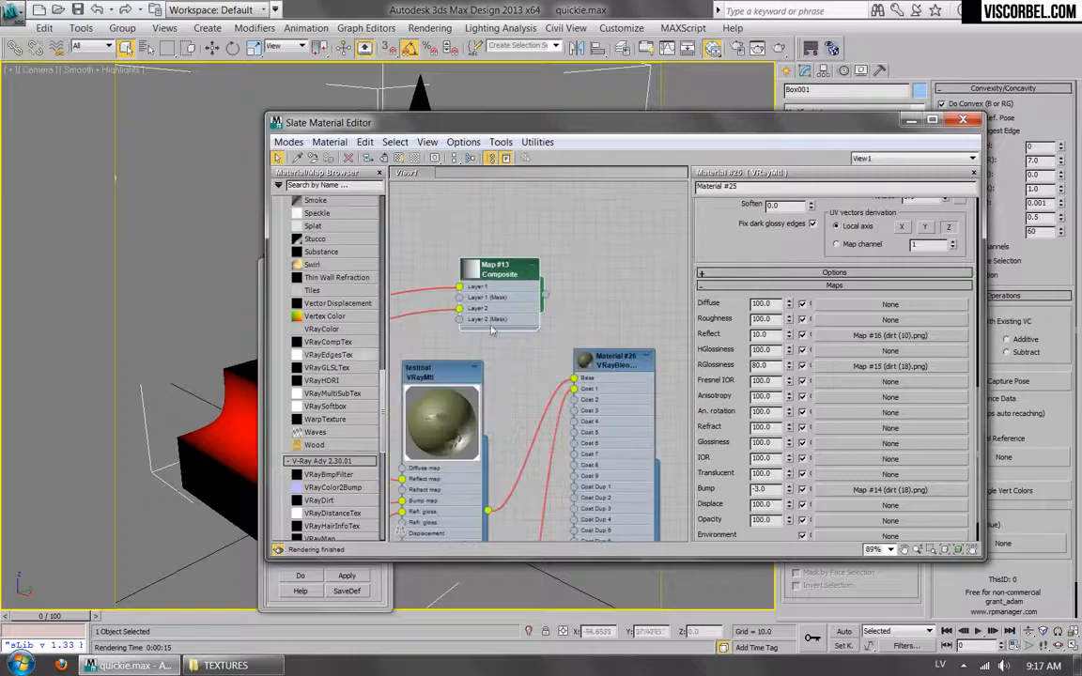
middle_drag(557, 297, 560, 215)
drag(559, 206, 589, 494)
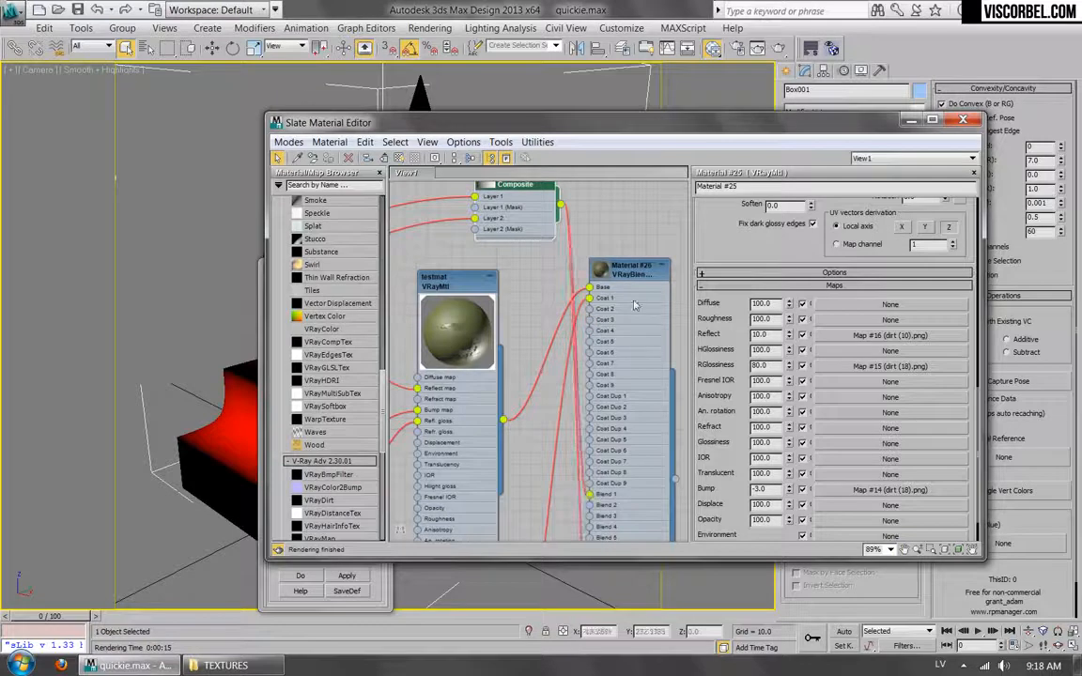
- Open the VRayBlendMtl's parameters and enlarge its node preview
click(629, 272)
double_click(630, 272)
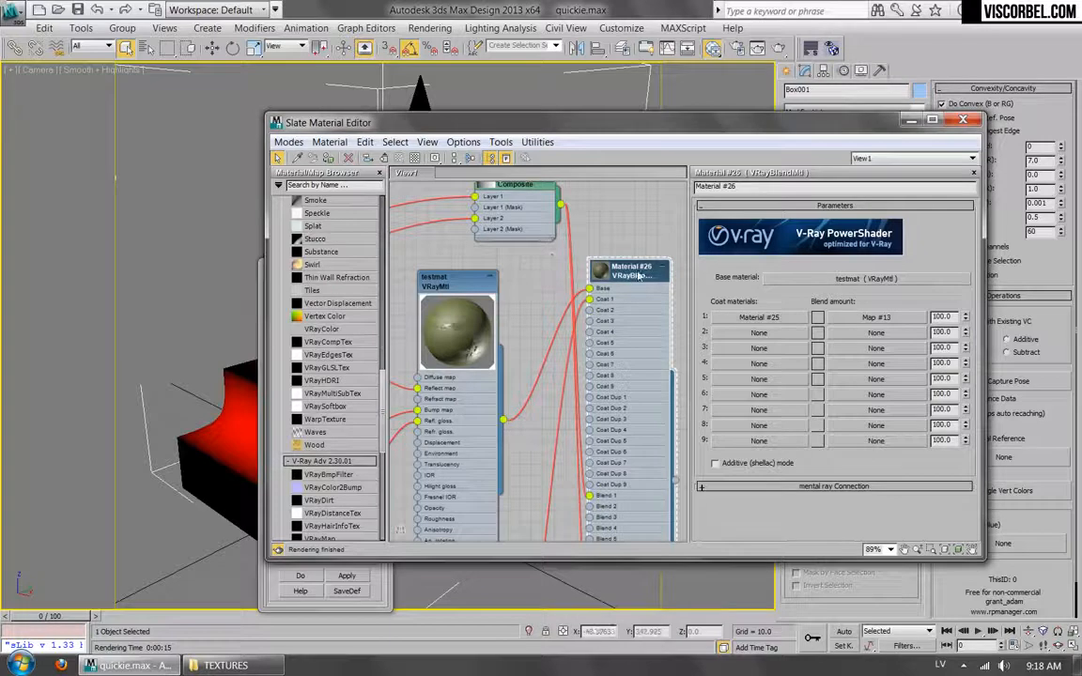
double_click(601, 273)
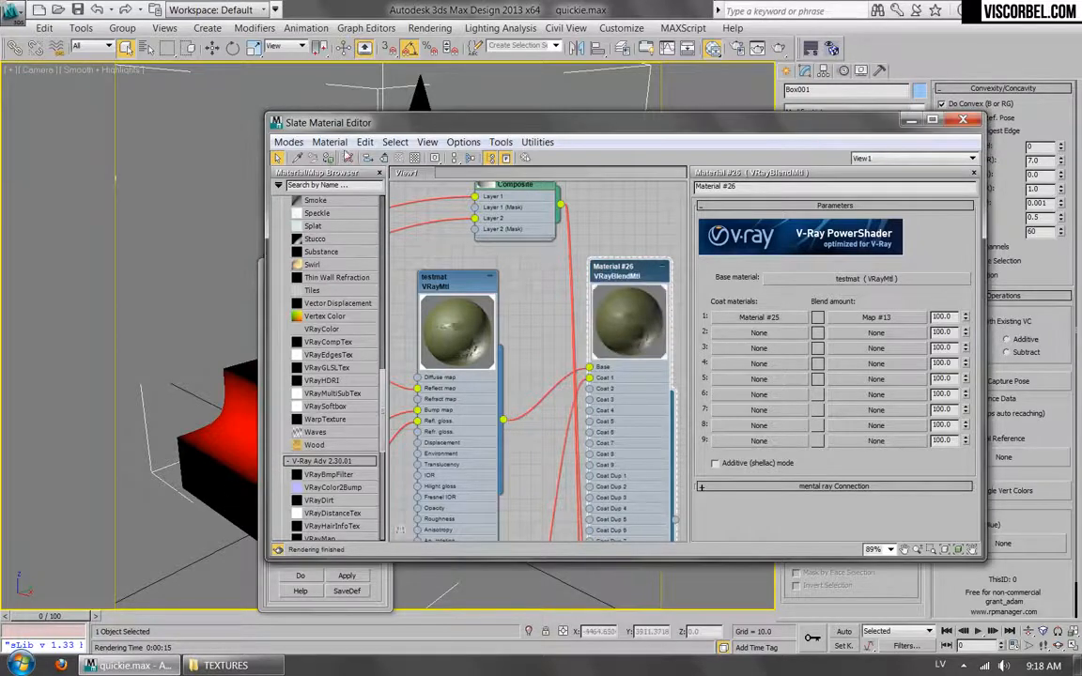
- Test render the camera view, examine the blended dirt up close, and close the frame buffer
click(759, 49)
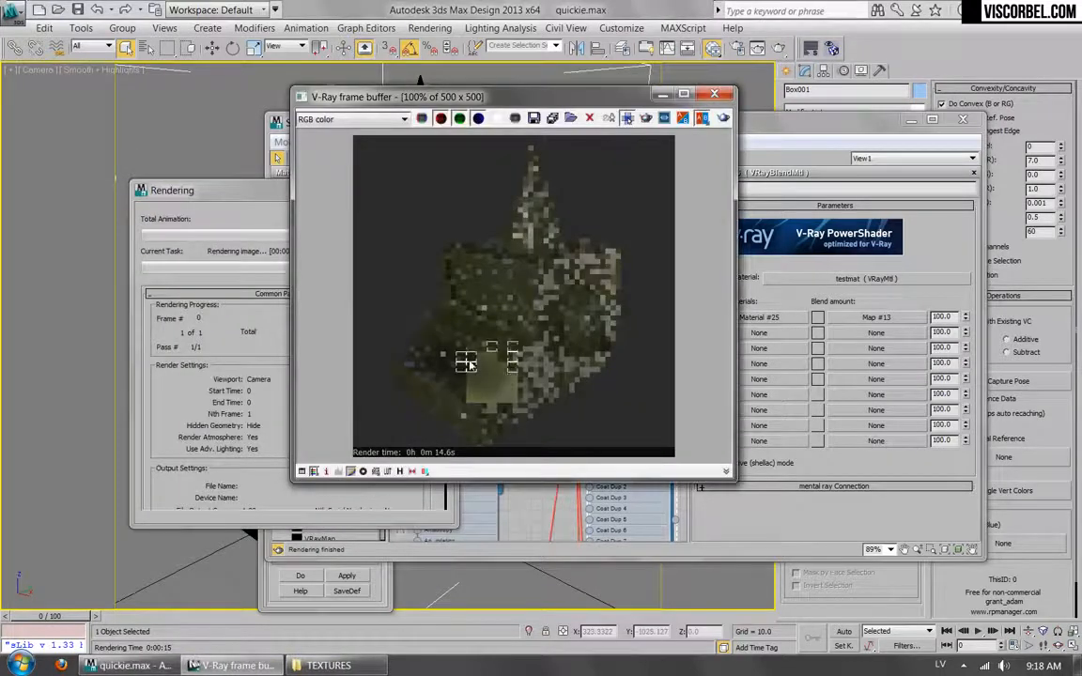
scroll(508, 349, up, 1)
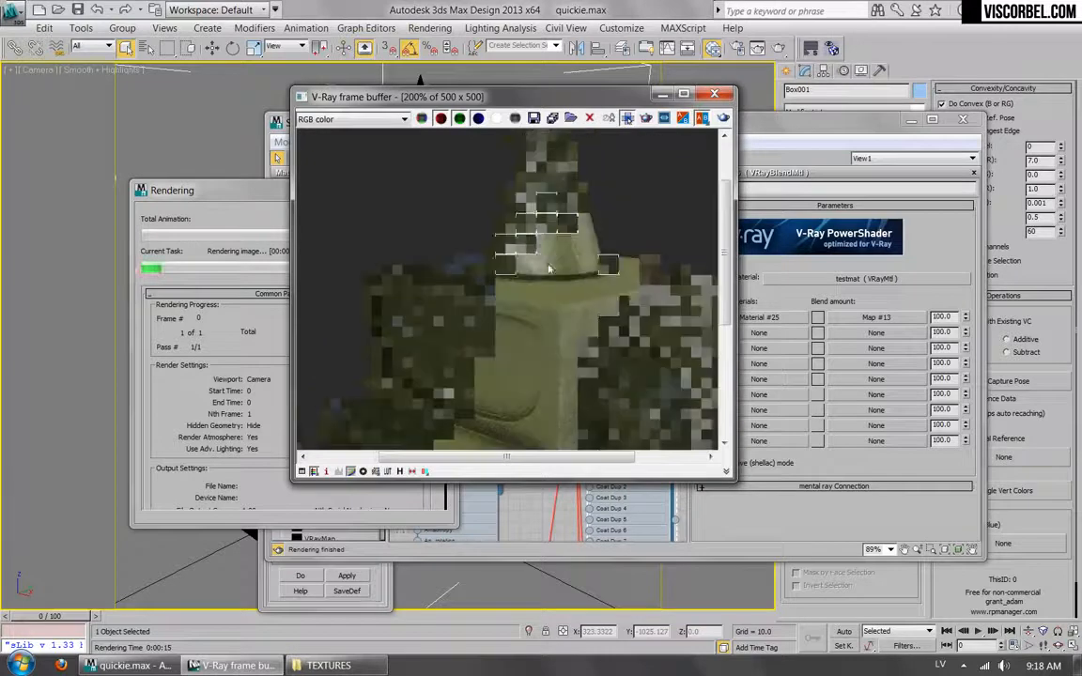
scroll(594, 348, down, 1)
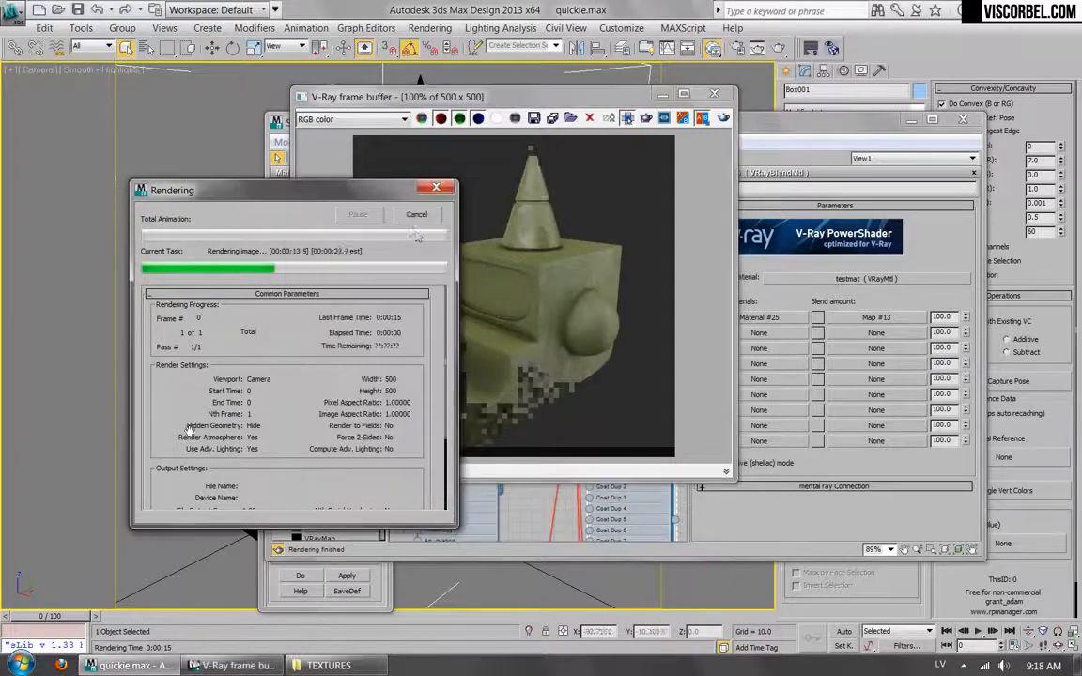
click(714, 95)
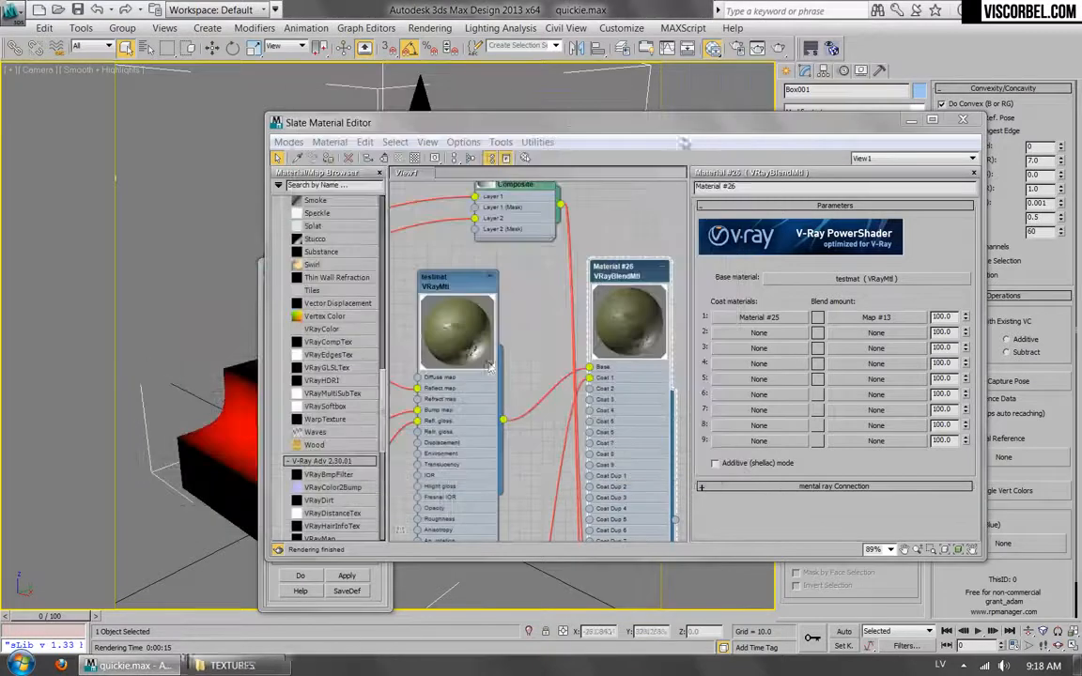
- Disable the Reflect and RGlossiness maps of the dark dirt material
middle_drag(491, 367, 487, 236)
scroll(486, 237, down, 3)
middle_drag(465, 457, 532, 261)
scroll(536, 259, up, 1)
double_click(536, 265)
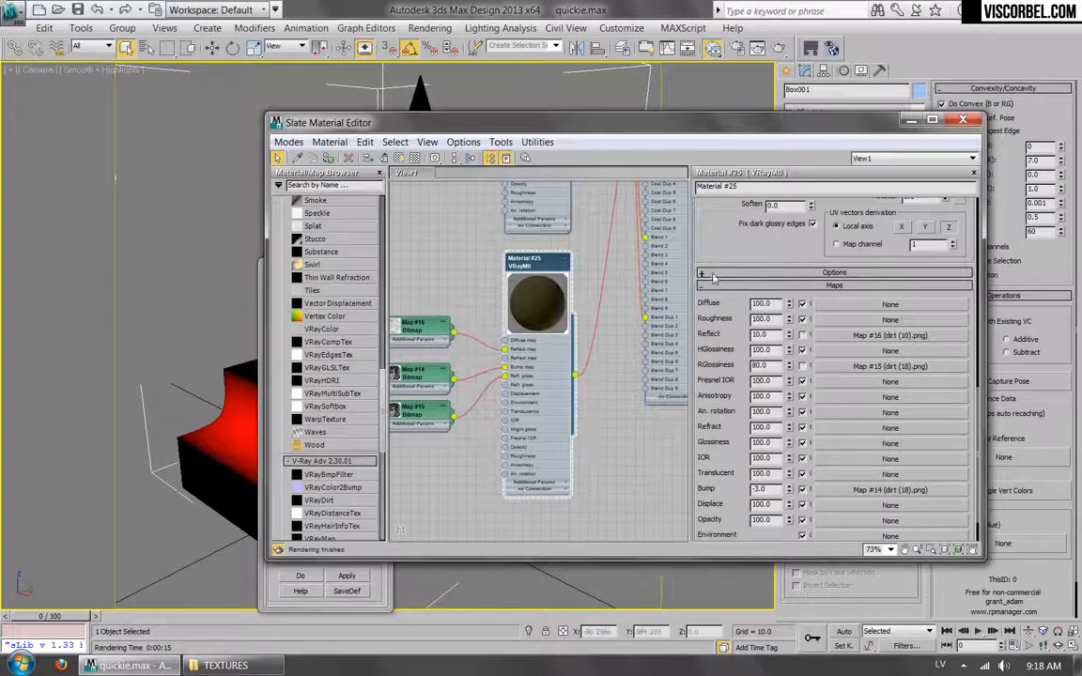
- Desaturate the dark dirt material's diffuse color to a nearly neutral dark gray
scroll(703, 231, up, 10)
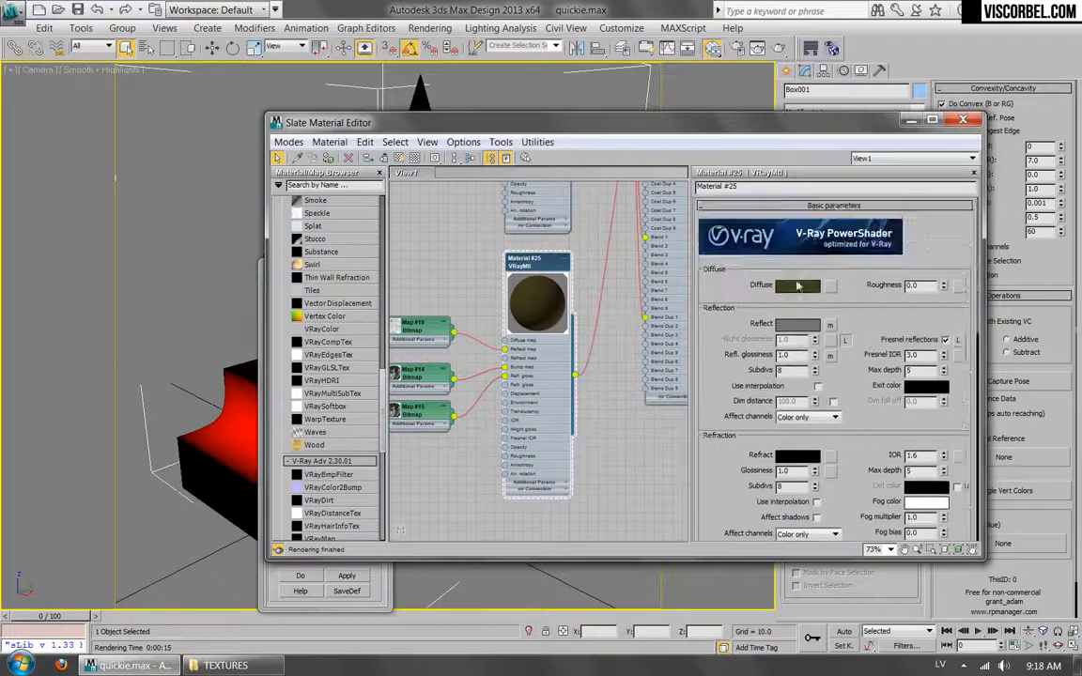
click(801, 287)
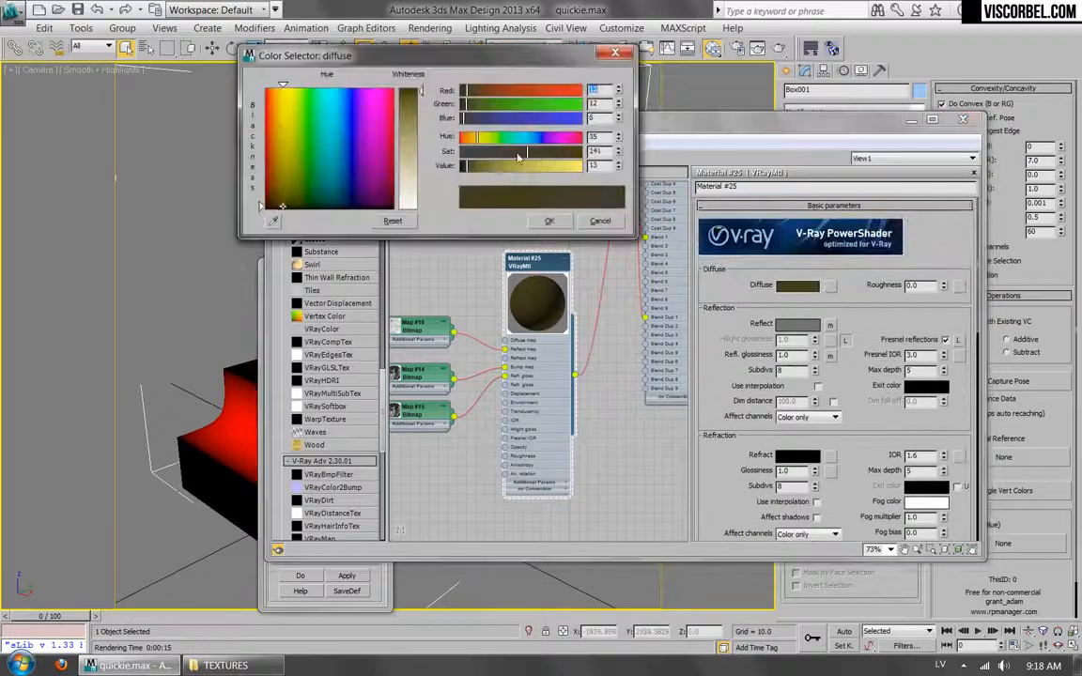
drag(535, 158, 507, 175)
click(549, 220)
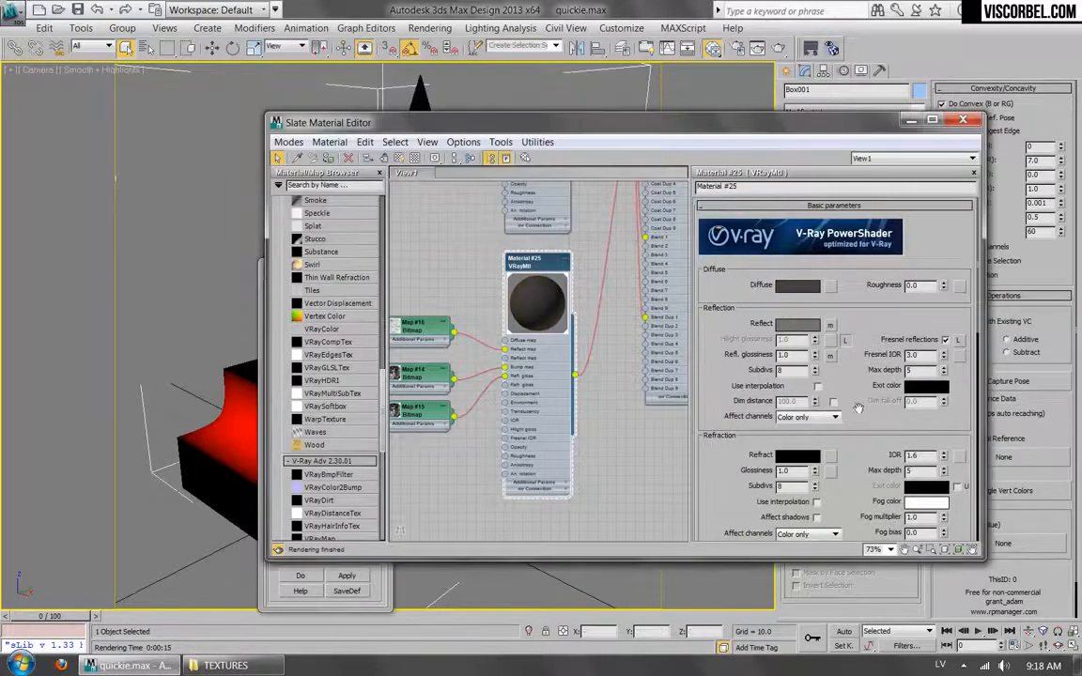
- Set the Fresnel IOR of the testmat material to 8.0
middle_drag(535, 191, 540, 423)
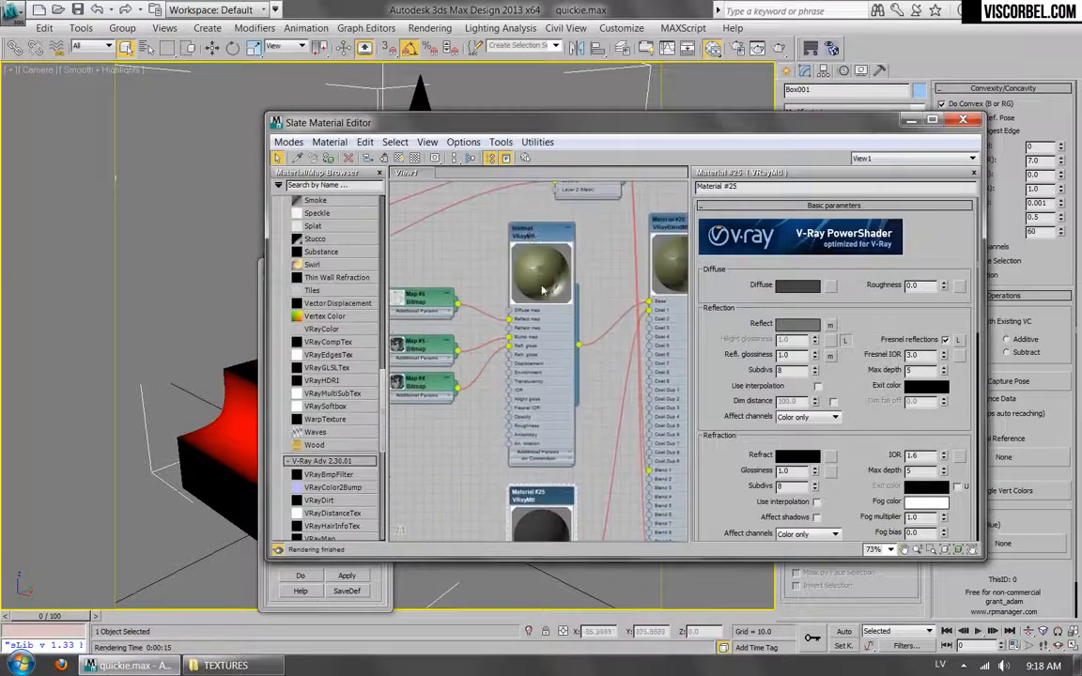
double_click(531, 237)
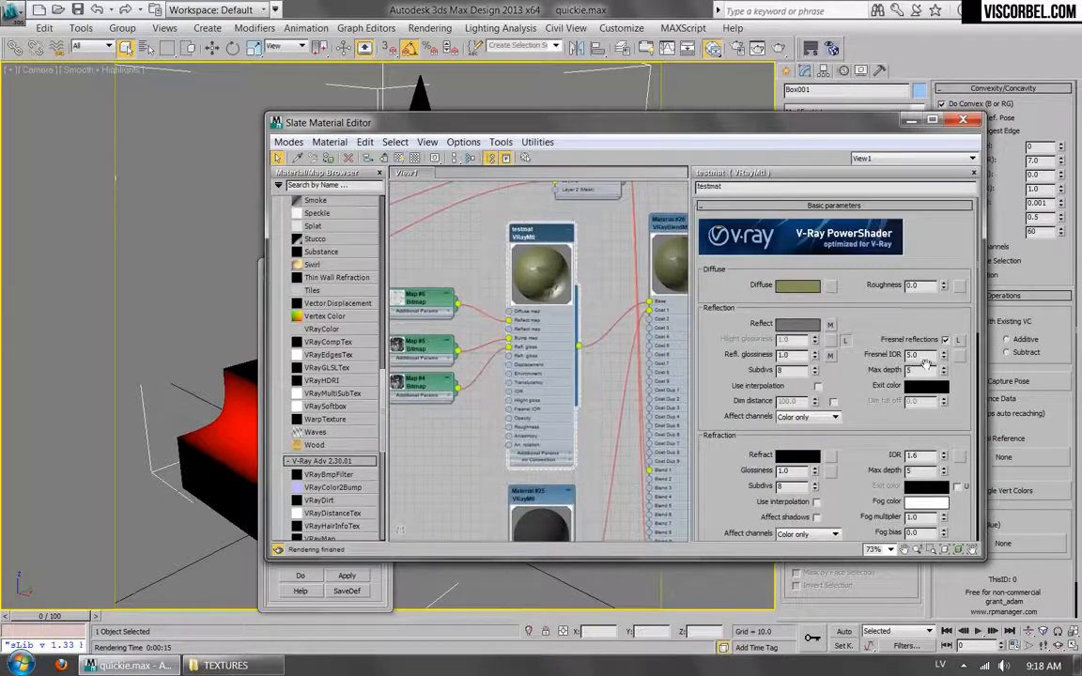
key(Return)
- Render the camera view again and examine the dirt and the stronger reflections up close
click(778, 50)
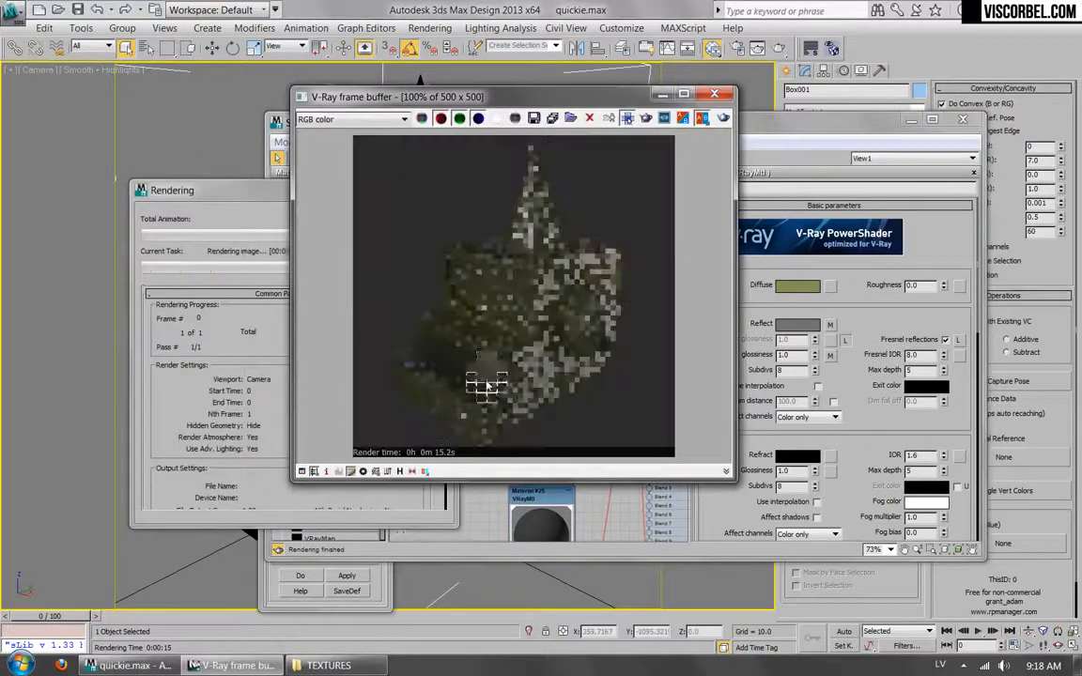
scroll(483, 378, up, 1)
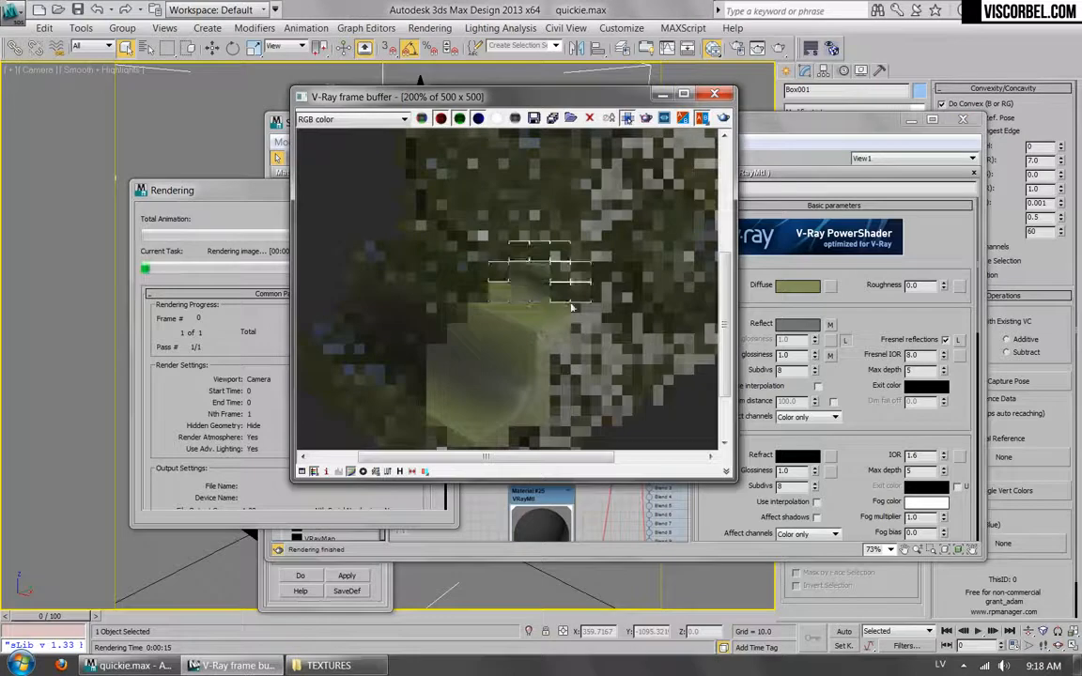
scroll(547, 296, down, 2)
scroll(555, 310, up, 1)
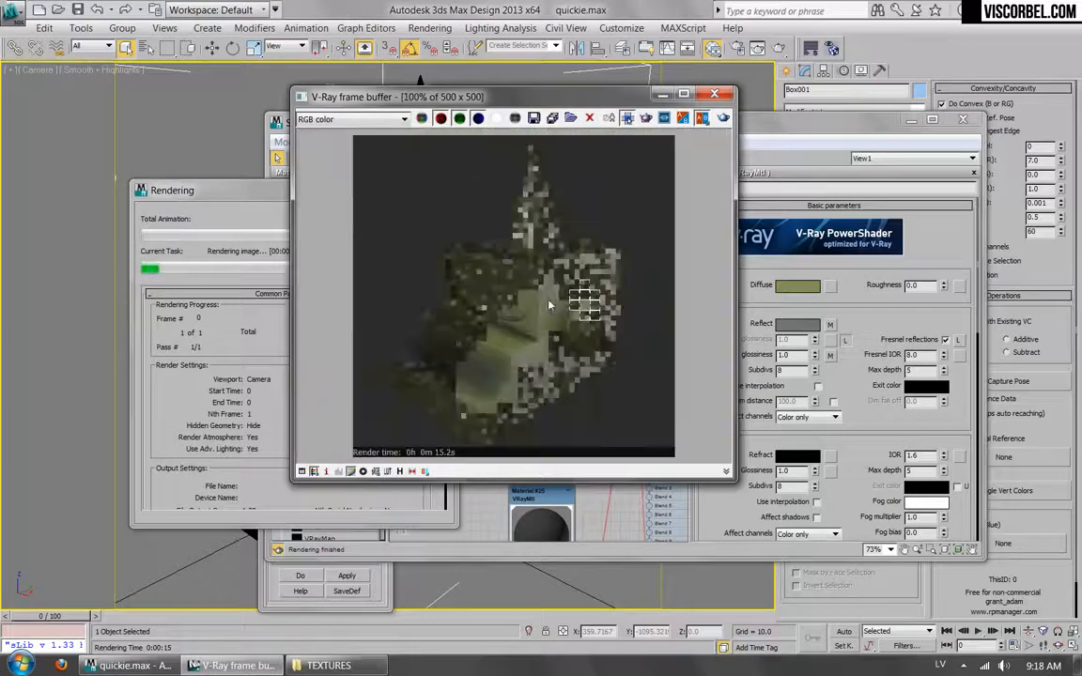